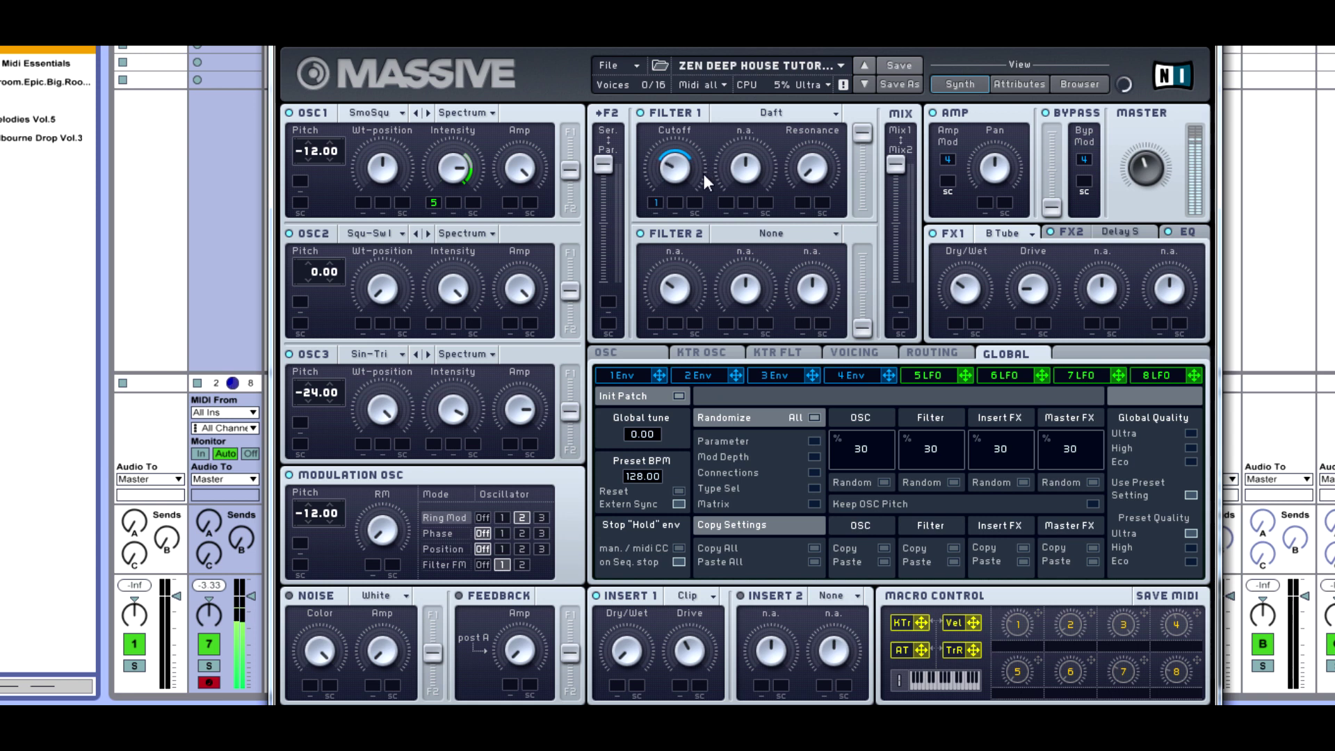
# Step: Adjust the FX1 drive and select the Smooth Square wavetable for OSC1
pyautogui.moveTo(1033, 286); pyautogui.dragTo(1024, 306)
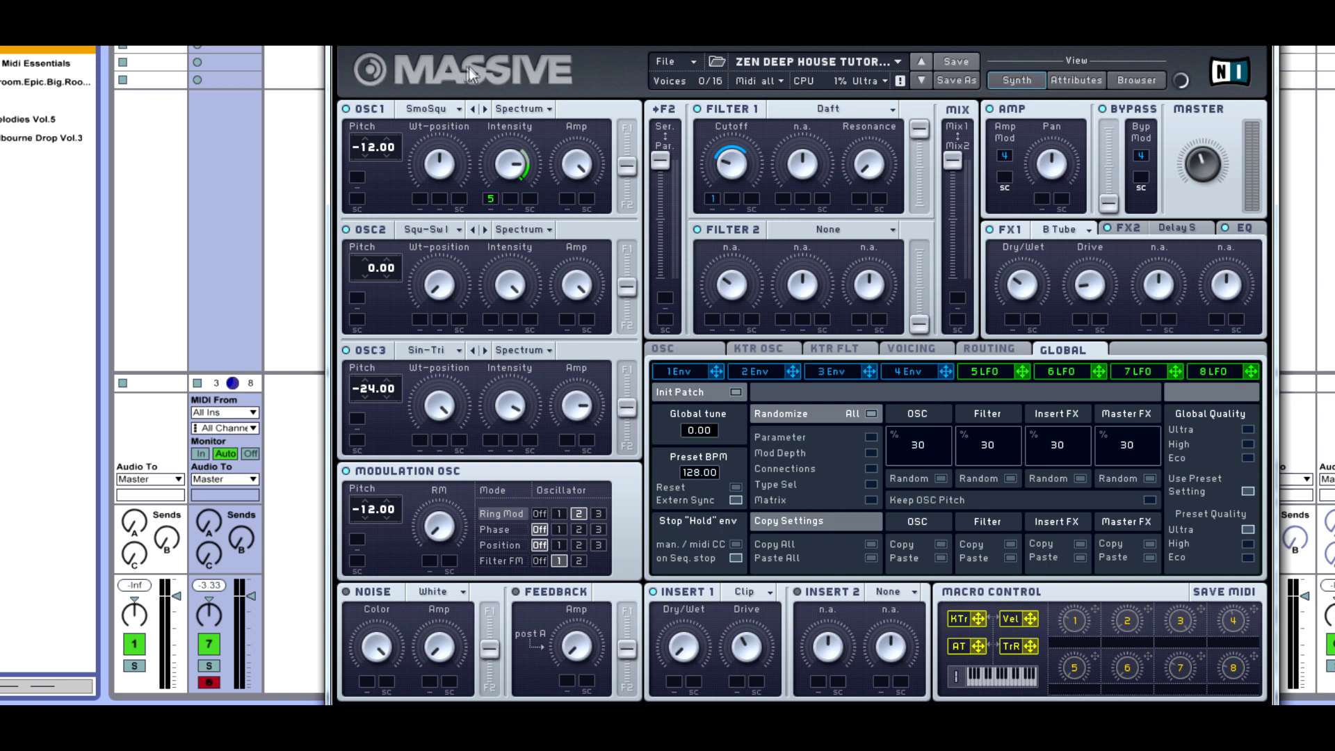
pyautogui.click(426, 108)
pyautogui.click(487, 155)
pyautogui.moveTo(574, 49); pyautogui.dragTo(477, 49)
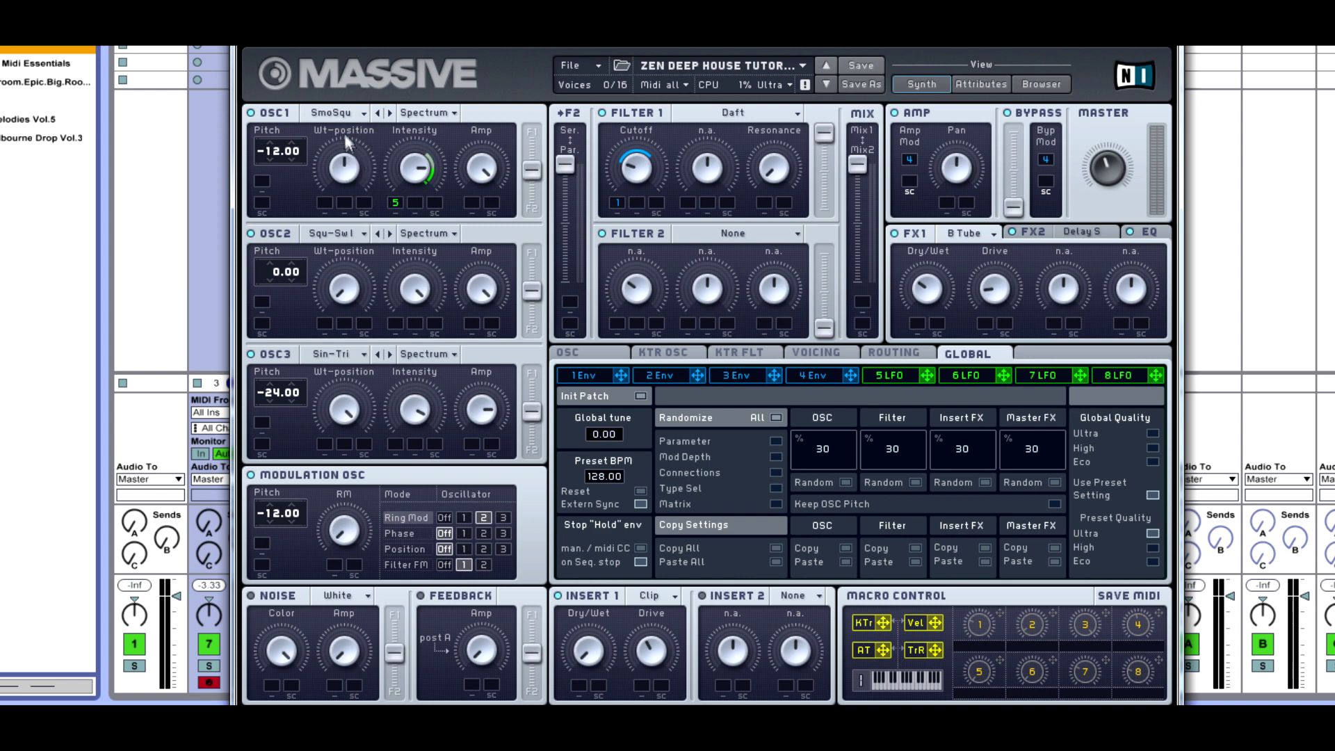
pyautogui.click(356, 113)
pyautogui.click(393, 161)
# Step: Route OSC1, OSC2 and OSC3 entirely to Filter 1
pyautogui.moveTo(548, 142); pyautogui.dragTo(553, 107)
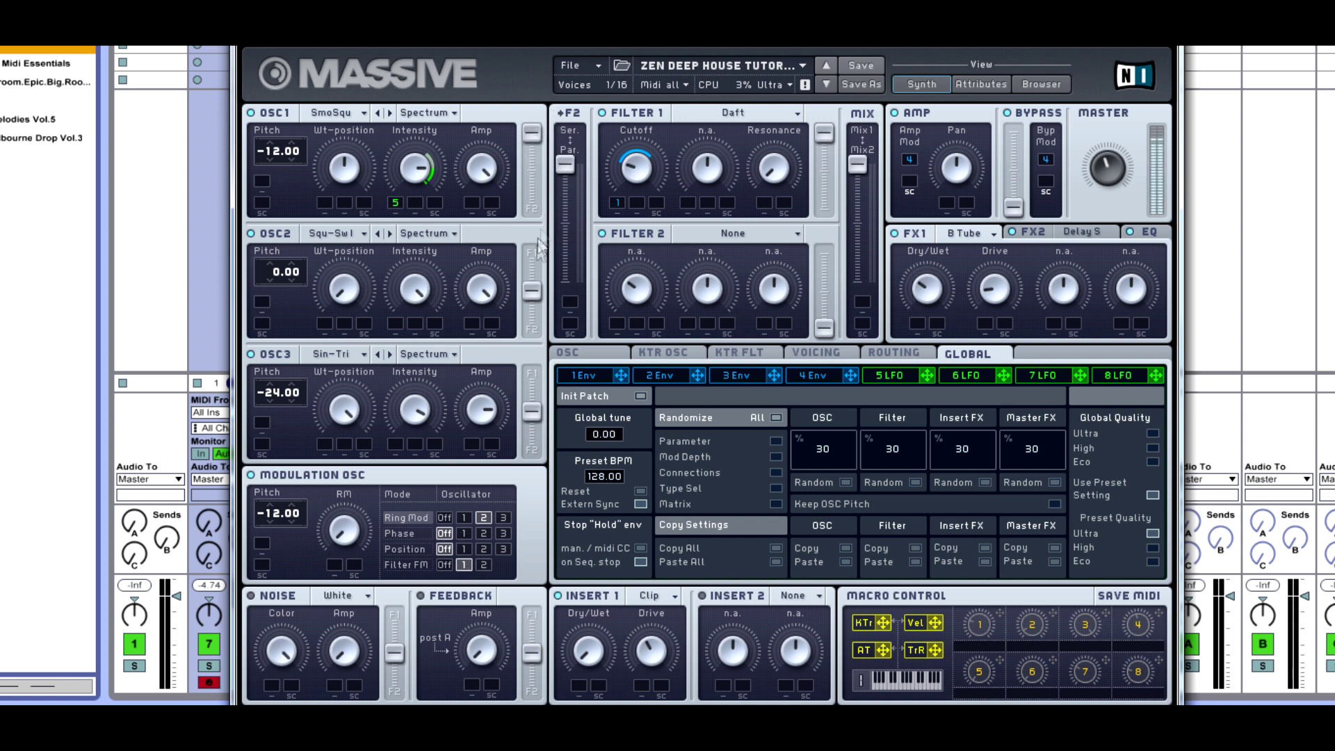
pyautogui.moveTo(528, 289); pyautogui.dragTo(530, 254)
pyautogui.moveTo(532, 410); pyautogui.dragTo(532, 376)
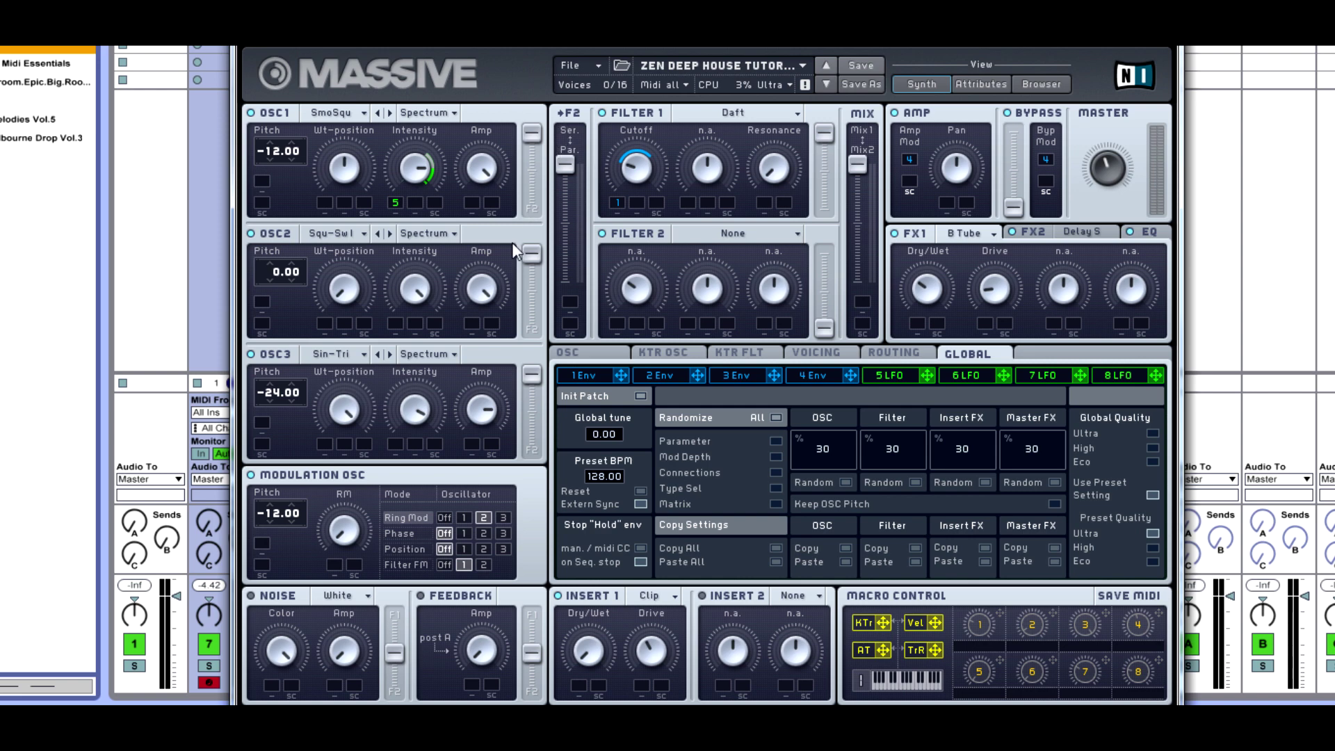
# Step: Assign the Square-Saw I wavetable to OSC2 and Sin-Triangle to OSC3, with OSC3's intensity at maximum
pyautogui.click(322, 235)
pyautogui.click(398, 252)
pyautogui.click(331, 353)
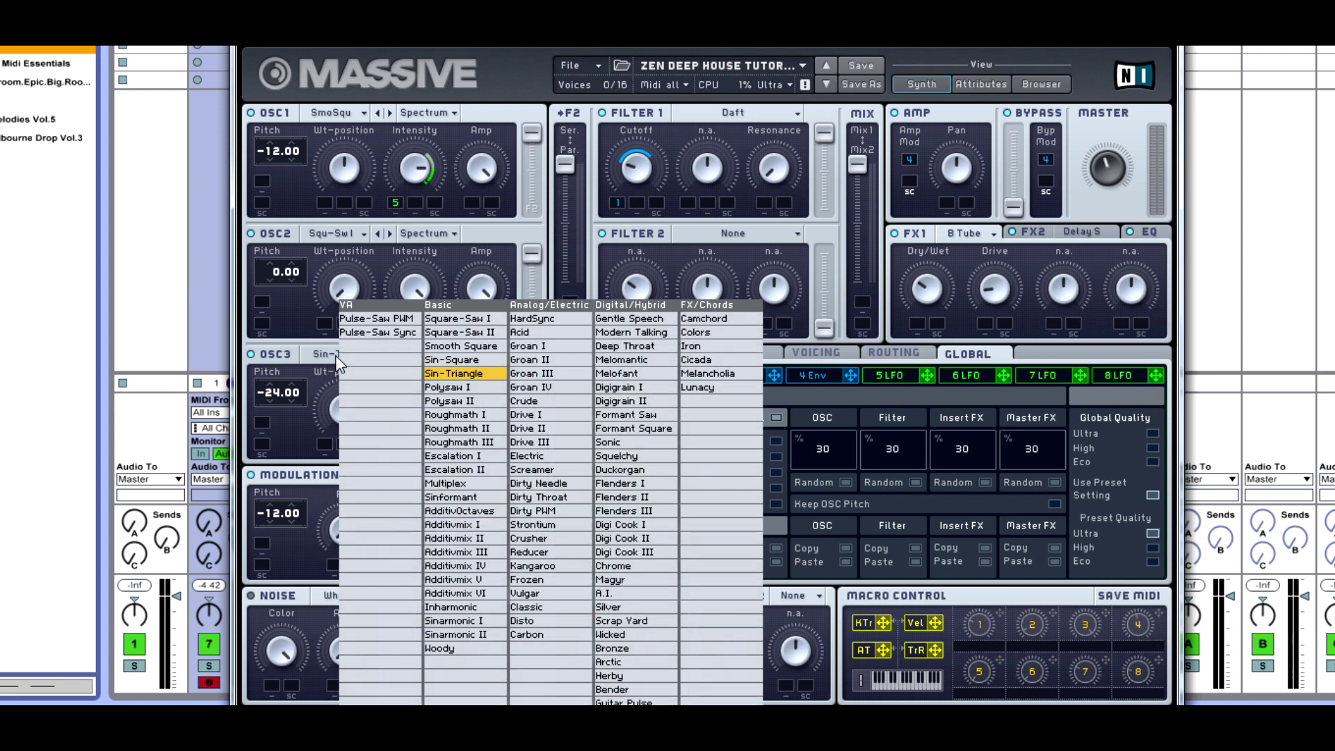
pyautogui.click(465, 377)
pyautogui.moveTo(336, 408); pyautogui.dragTo(339, 437)
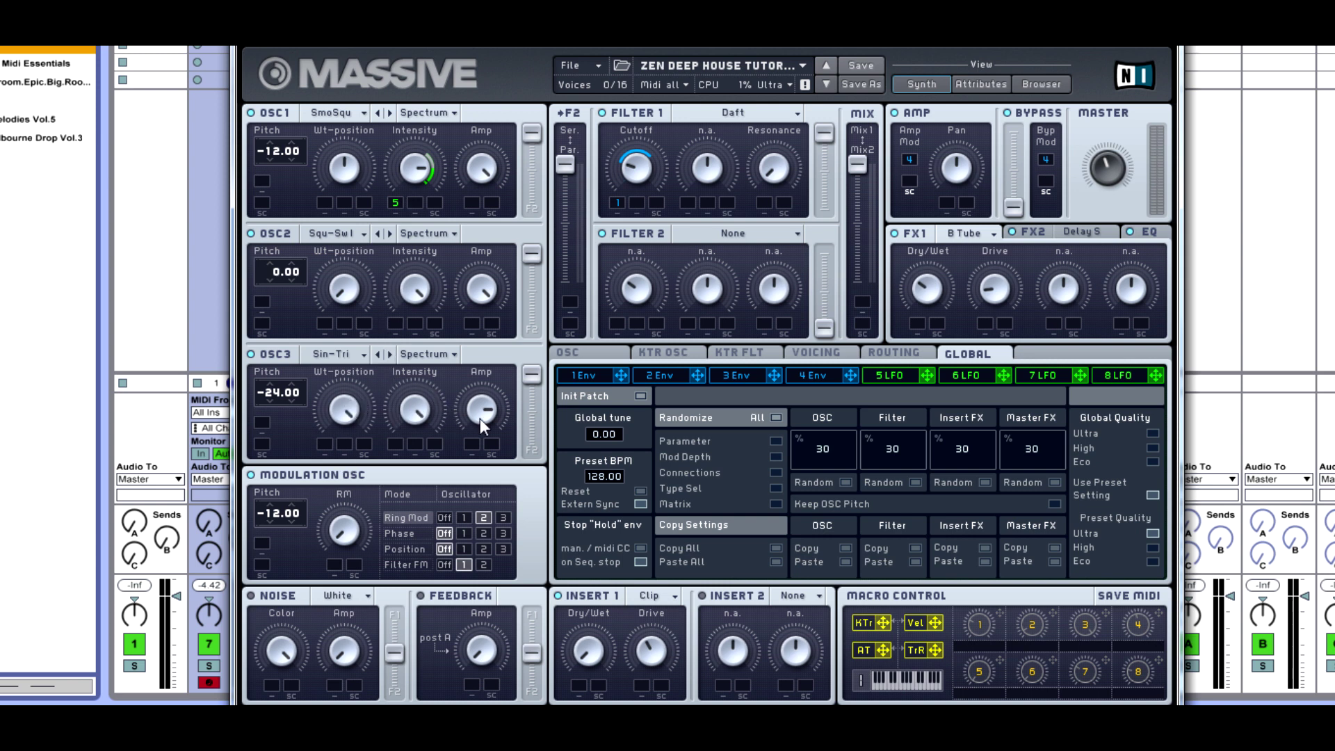
pyautogui.moveTo(532, 375)
pyautogui.mouseDown()
pyautogui.moveTo(532, 427)
pyautogui.moveTo(532, 376)
pyautogui.mouseUp()
# Step: Try the modulation oscillator's ring modulation and Filter FM amounts on the sound
pyautogui.click(251, 474)
pyautogui.moveTo(344, 528)
pyautogui.mouseDown()
pyautogui.moveTo(374, 504)
pyautogui.moveTo(365, 525)
pyautogui.mouseUp()
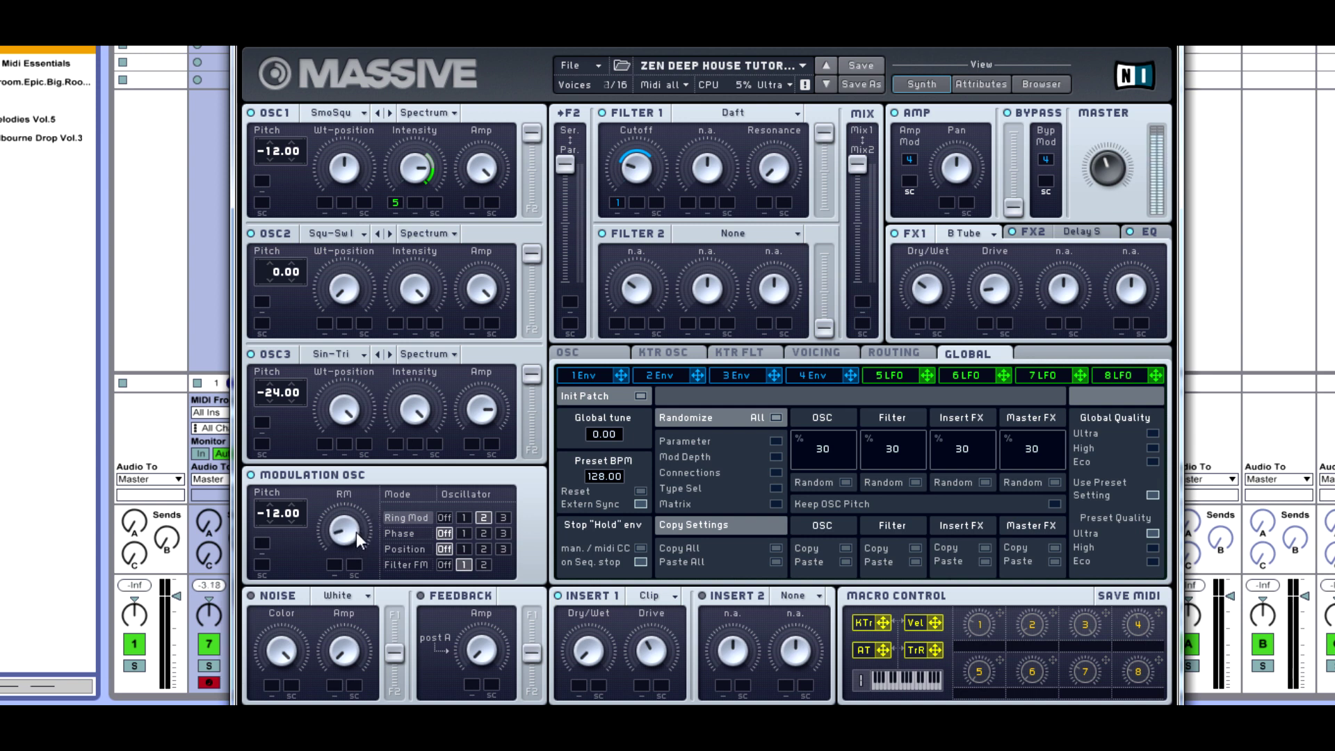
pyautogui.click(410, 563)
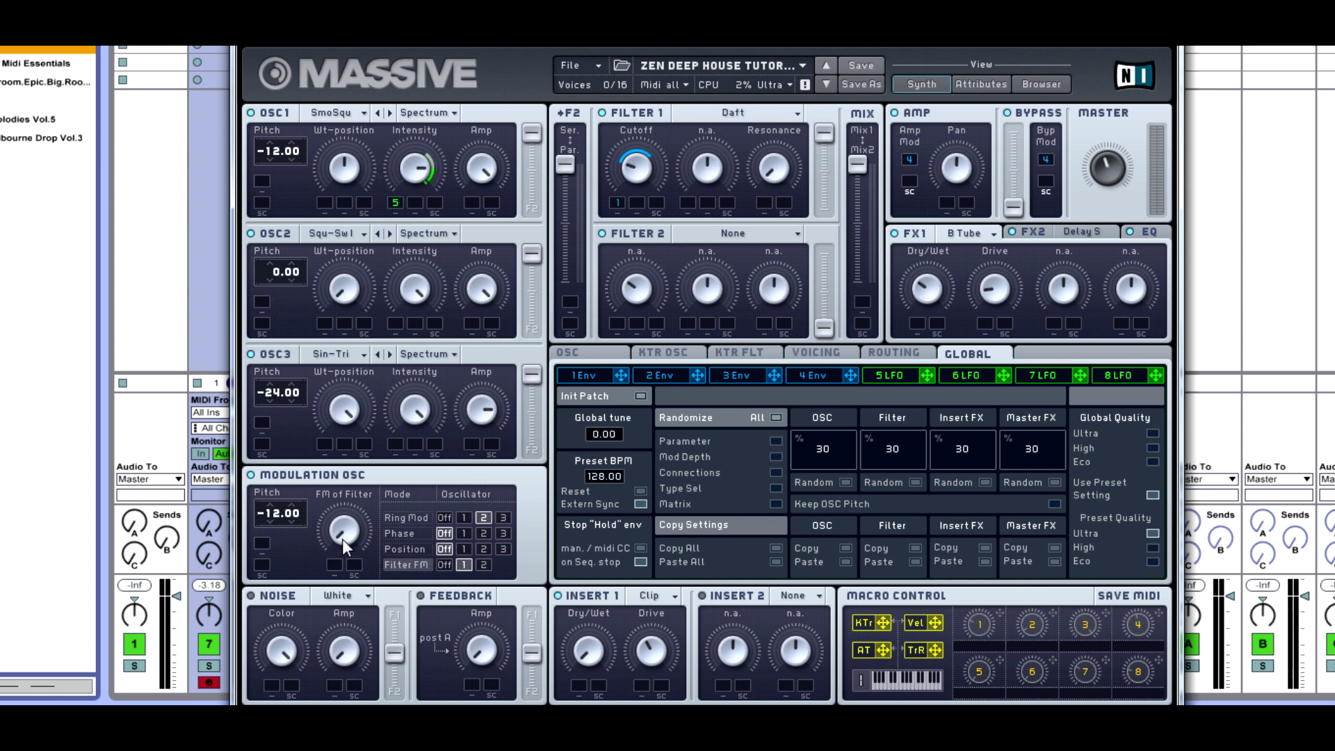
pyautogui.moveTo(352, 551); pyautogui.dragTo(391, 445)
pyautogui.click(461, 564)
pyautogui.moveTo(356, 544)
pyautogui.mouseDown()
pyautogui.moveTo(352, 483)
pyautogui.moveTo(333, 550)
pyautogui.mouseUp()
# Step: Set Insert 1 to Hardclipper and Filter 1 to the Daft type
pyautogui.click(649, 596)
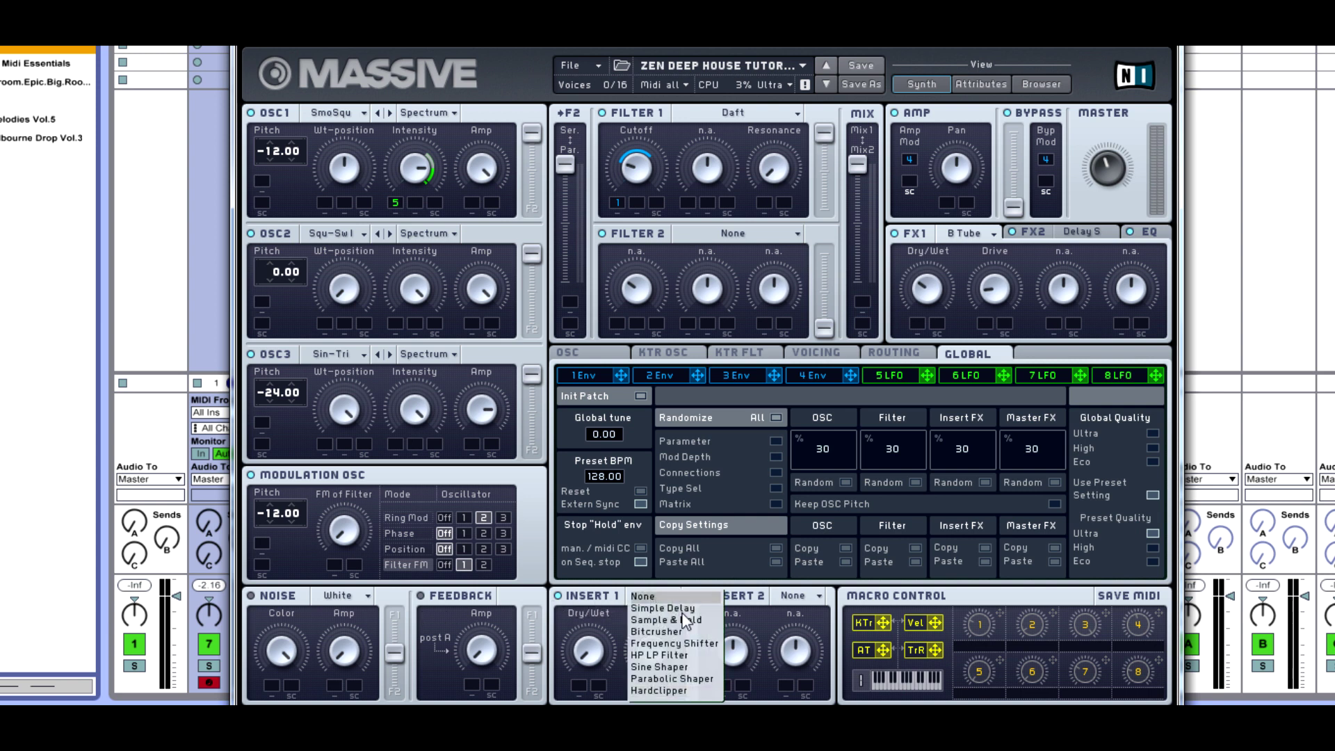
pyautogui.click(698, 689)
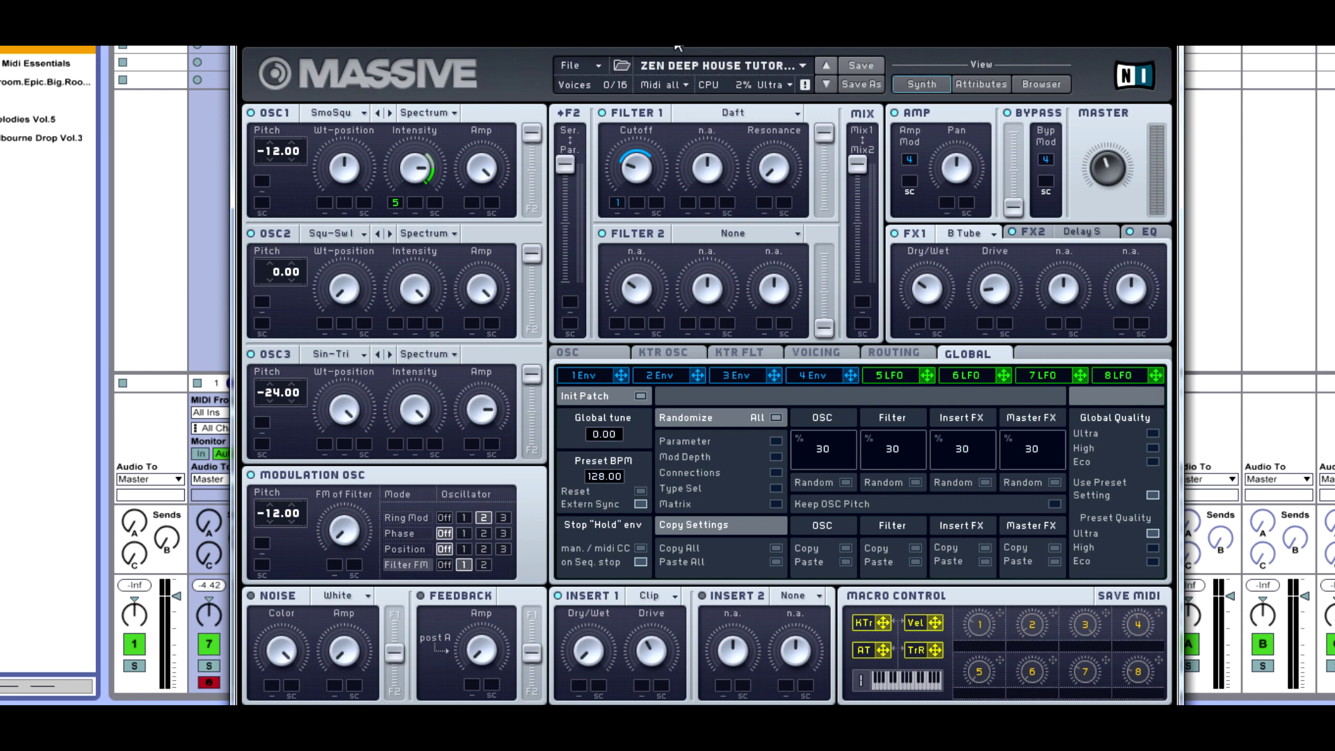
pyautogui.moveTo(674, 46); pyautogui.dragTo(650, 56)
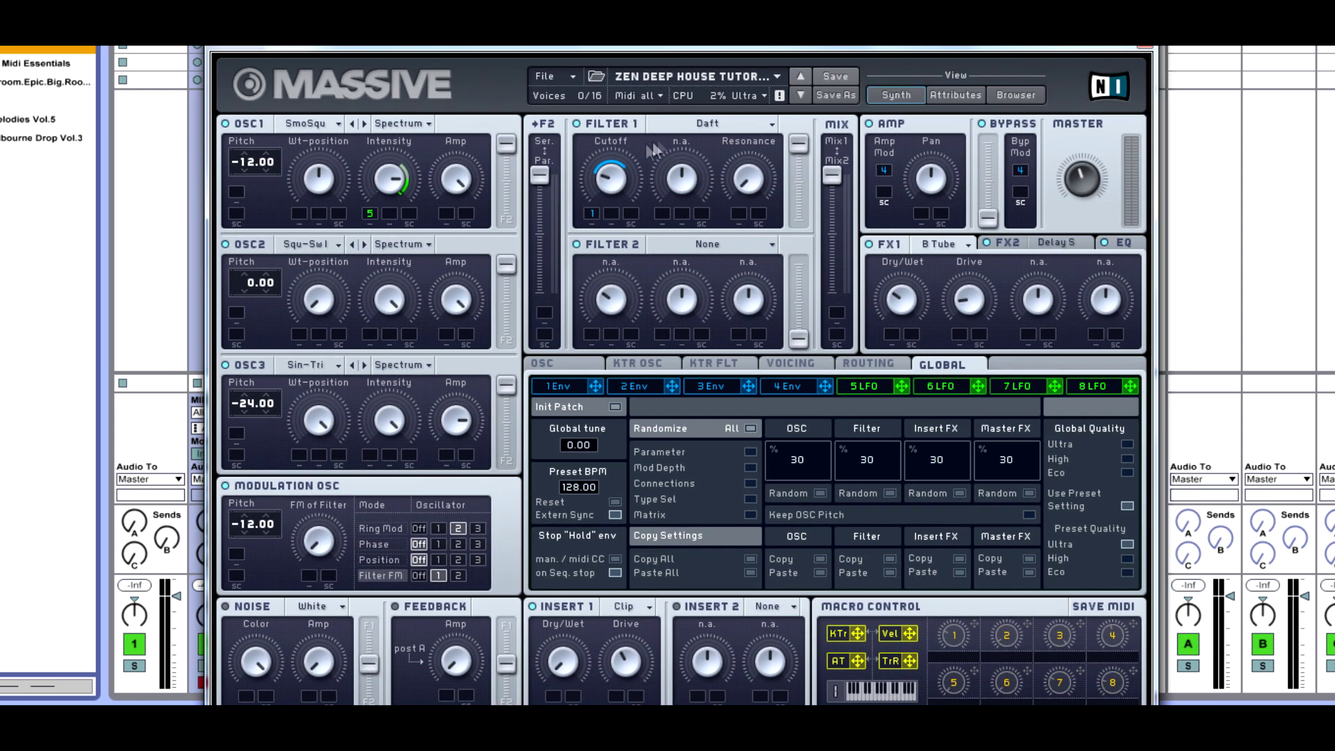
pyautogui.click(695, 124)
pyautogui.click(695, 240)
# Step: Examine the shapes of envelopes 1 and 4, along with the oscillator and voicing settings
pyautogui.click(766, 387)
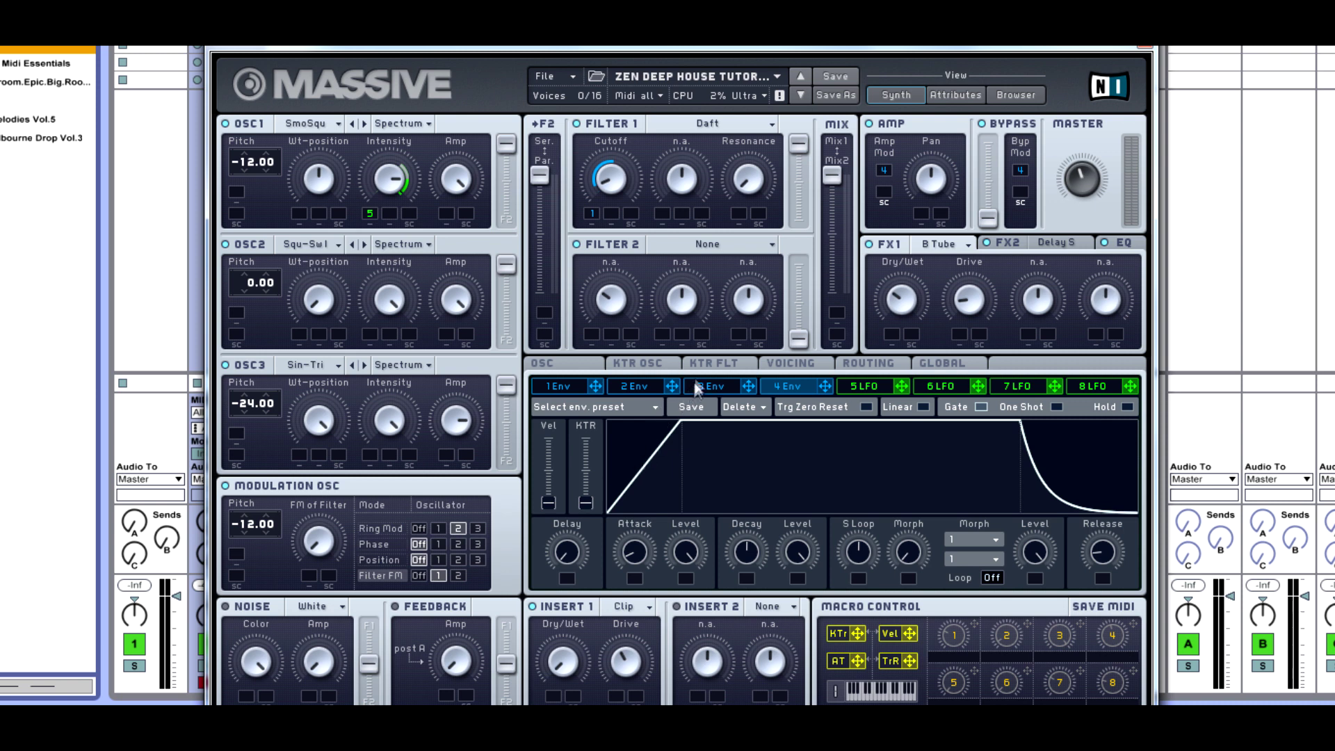
pyautogui.click(568, 383)
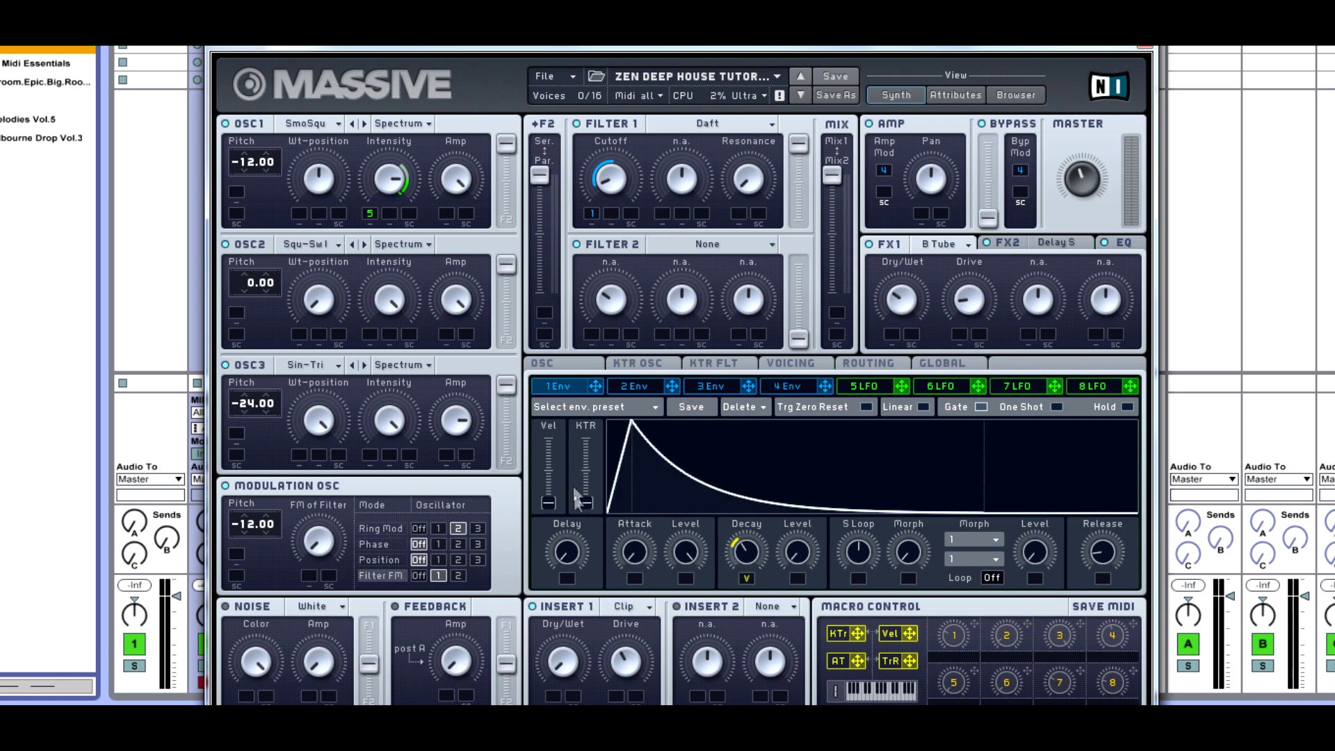
pyautogui.click(792, 383)
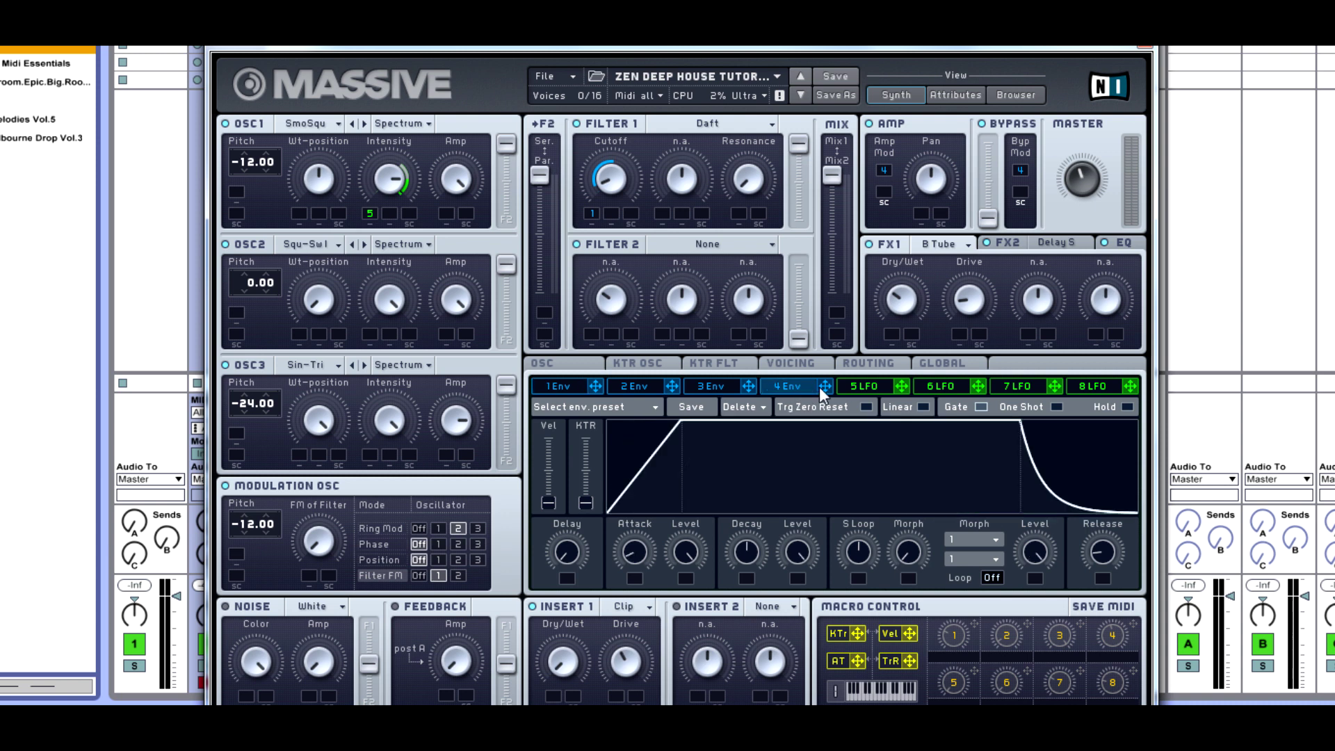
pyautogui.click(561, 409)
pyautogui.click(583, 368)
pyautogui.click(582, 366)
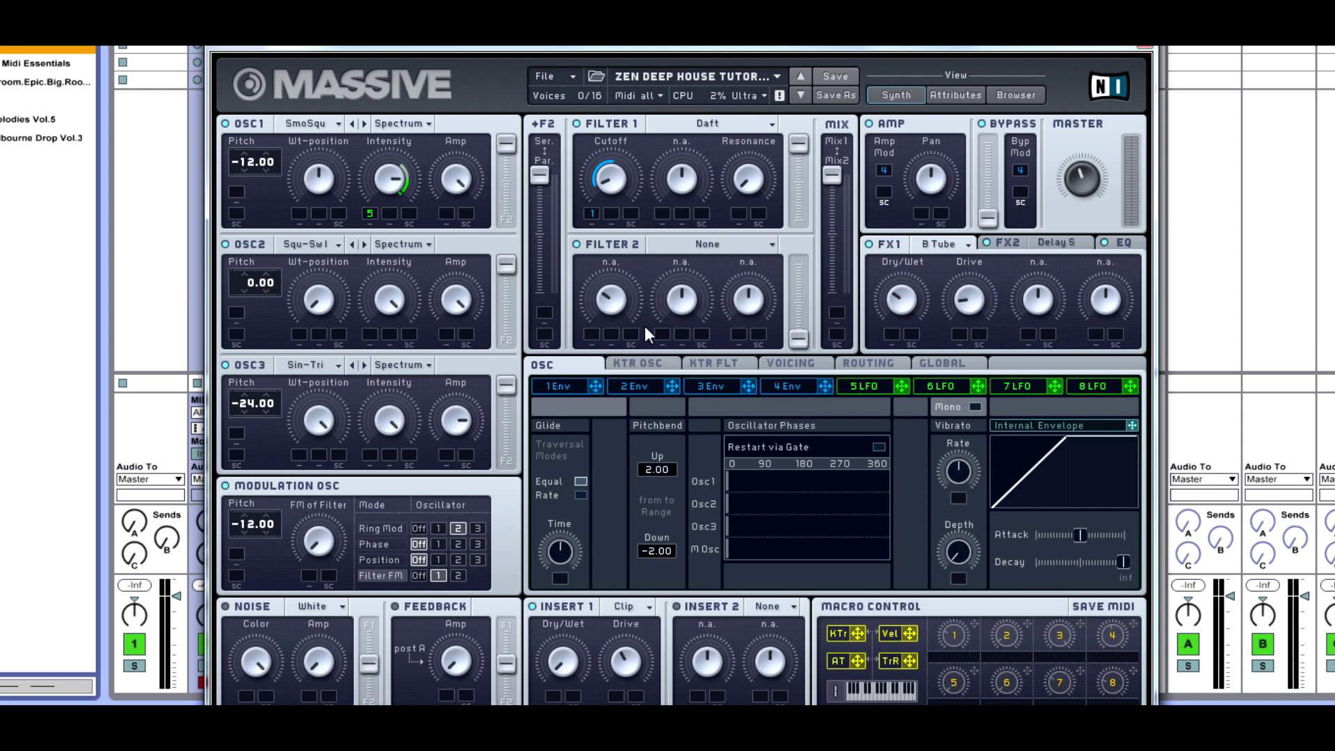
pyautogui.click(792, 364)
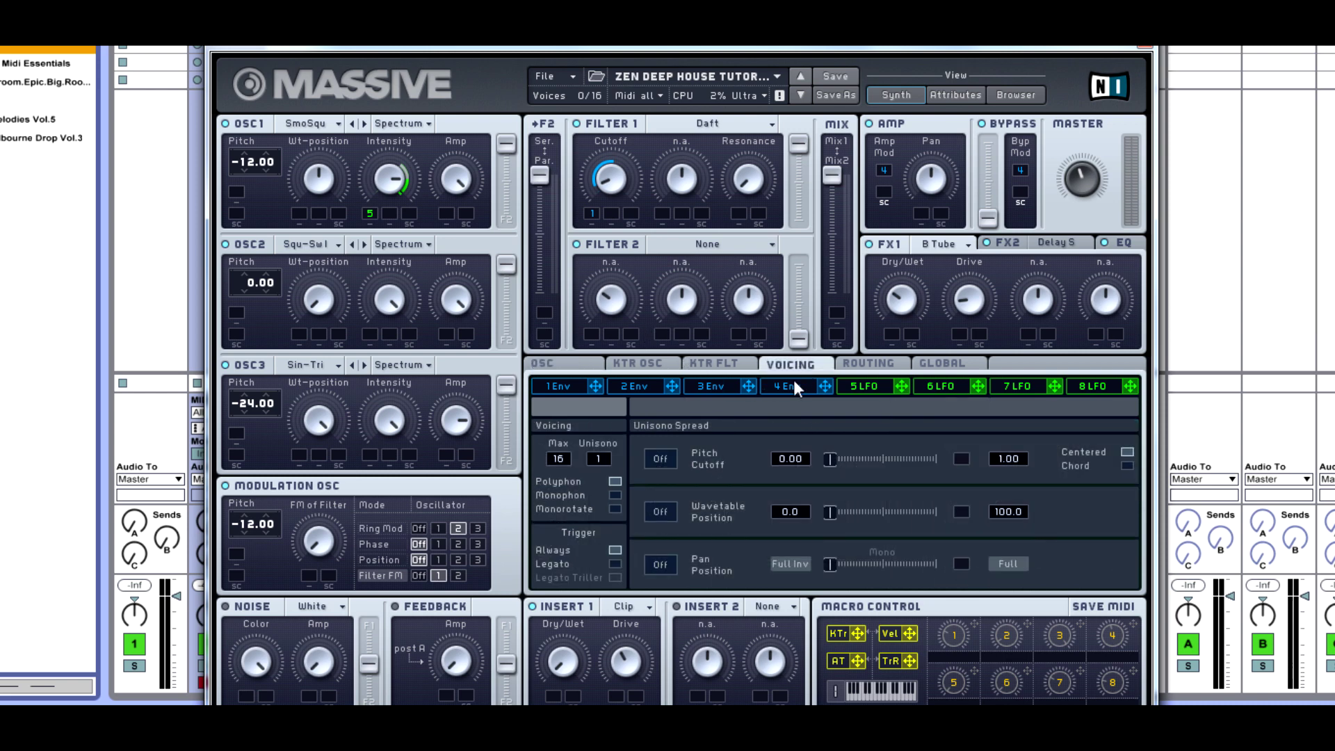
pyautogui.click(789, 386)
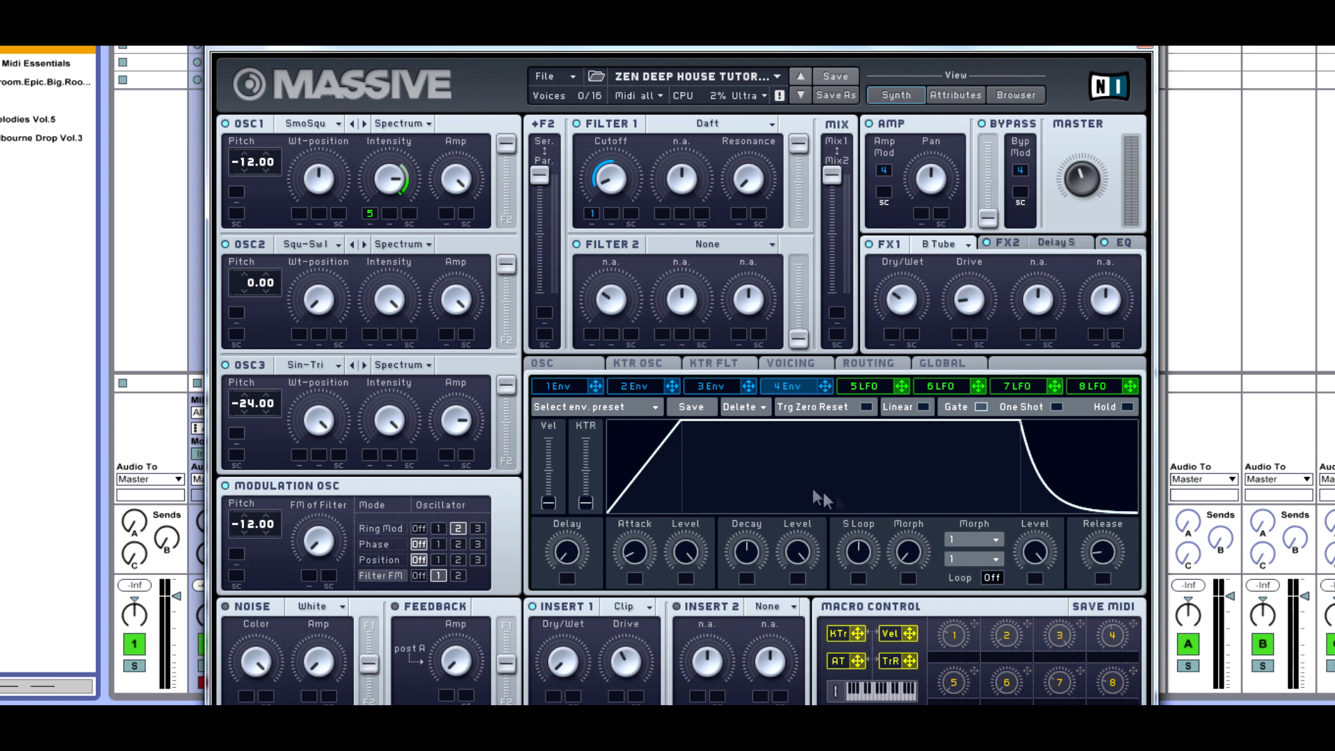
pyautogui.click(575, 389)
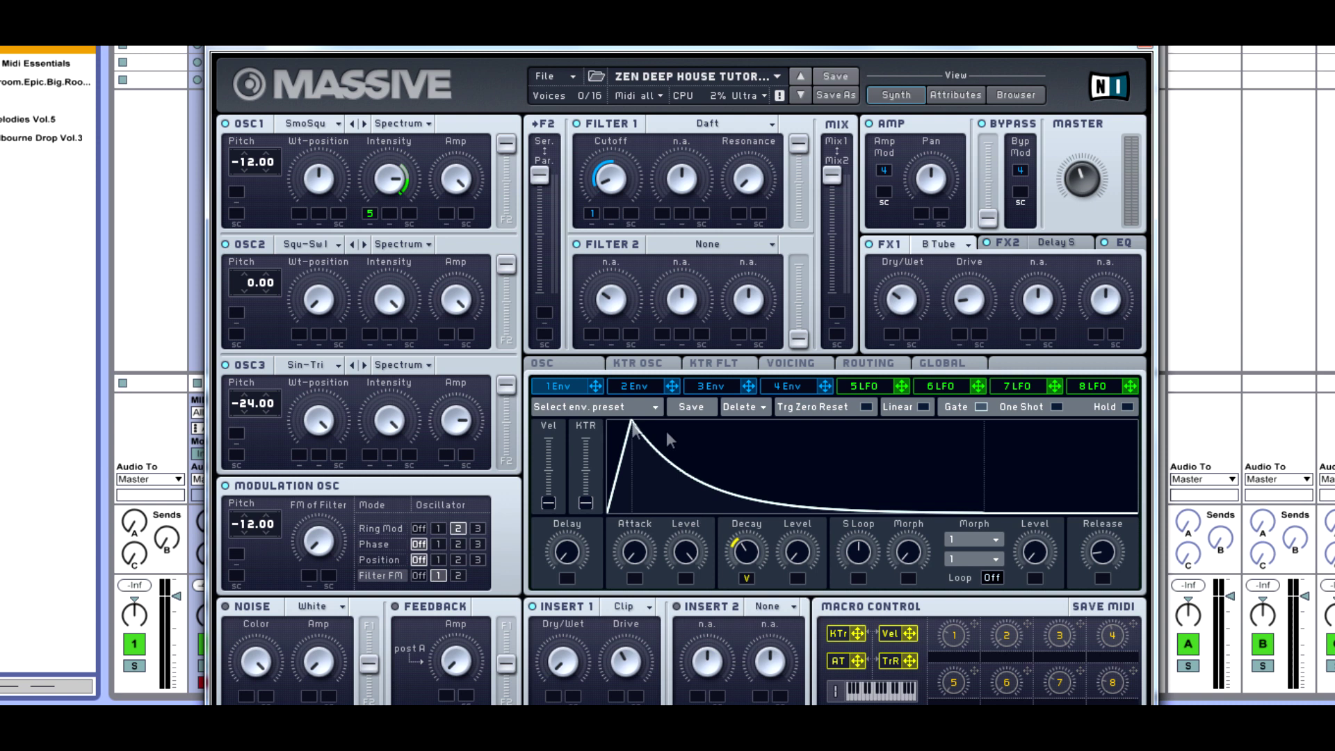
pyautogui.click(786, 388)
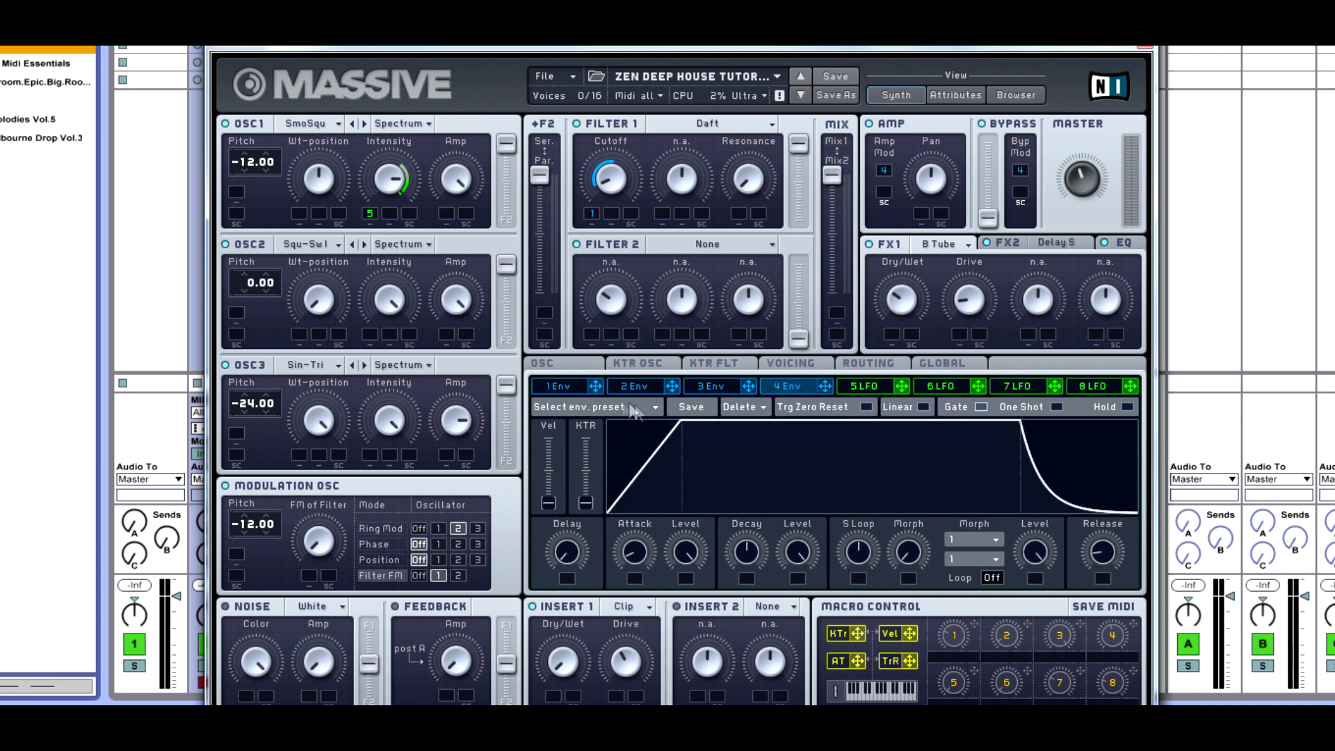
pyautogui.click(560, 387)
pyautogui.click(786, 386)
# Step: Set envelope 1's decay level to minimum and fine-tune its release
pyautogui.click(557, 386)
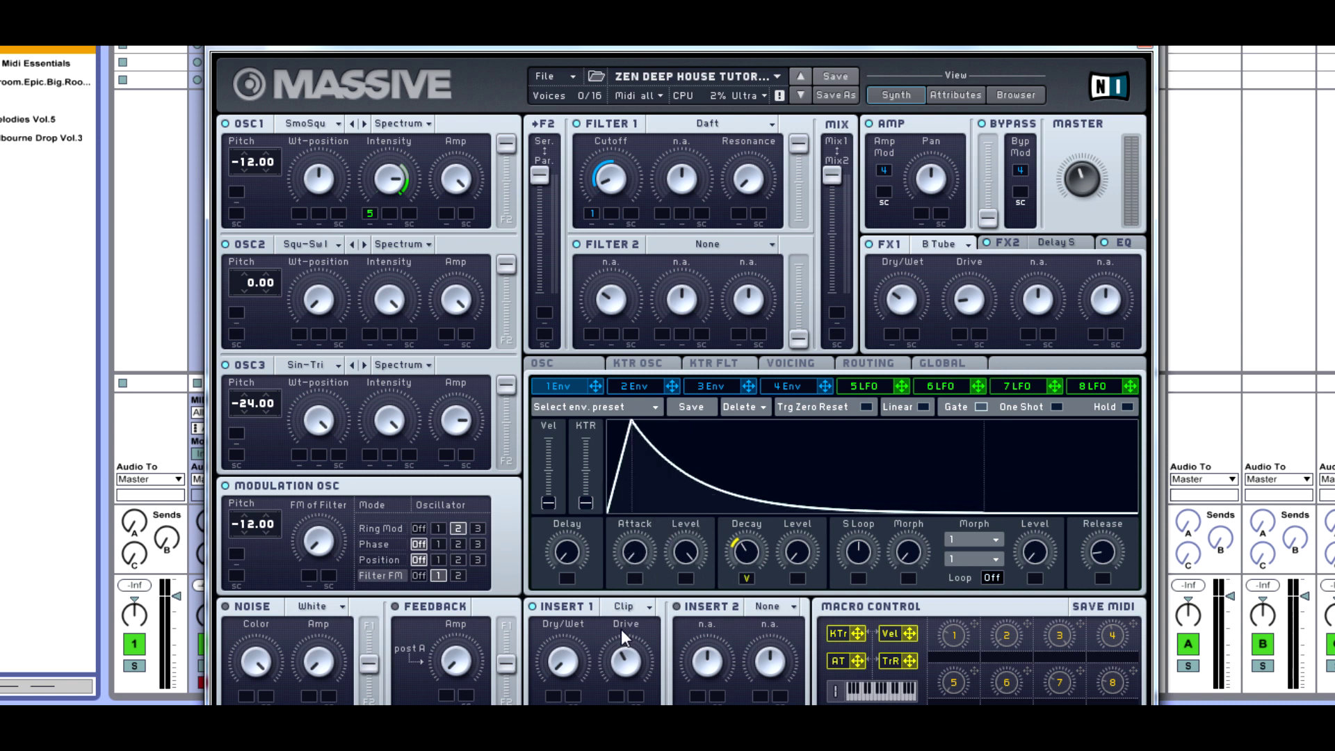
pyautogui.moveTo(793, 552); pyautogui.dragTo(798, 591)
pyautogui.moveTo(1104, 556)
pyautogui.mouseDown()
pyautogui.moveTo(1100, 587)
pyautogui.moveTo(1103, 560)
pyautogui.mouseUp()
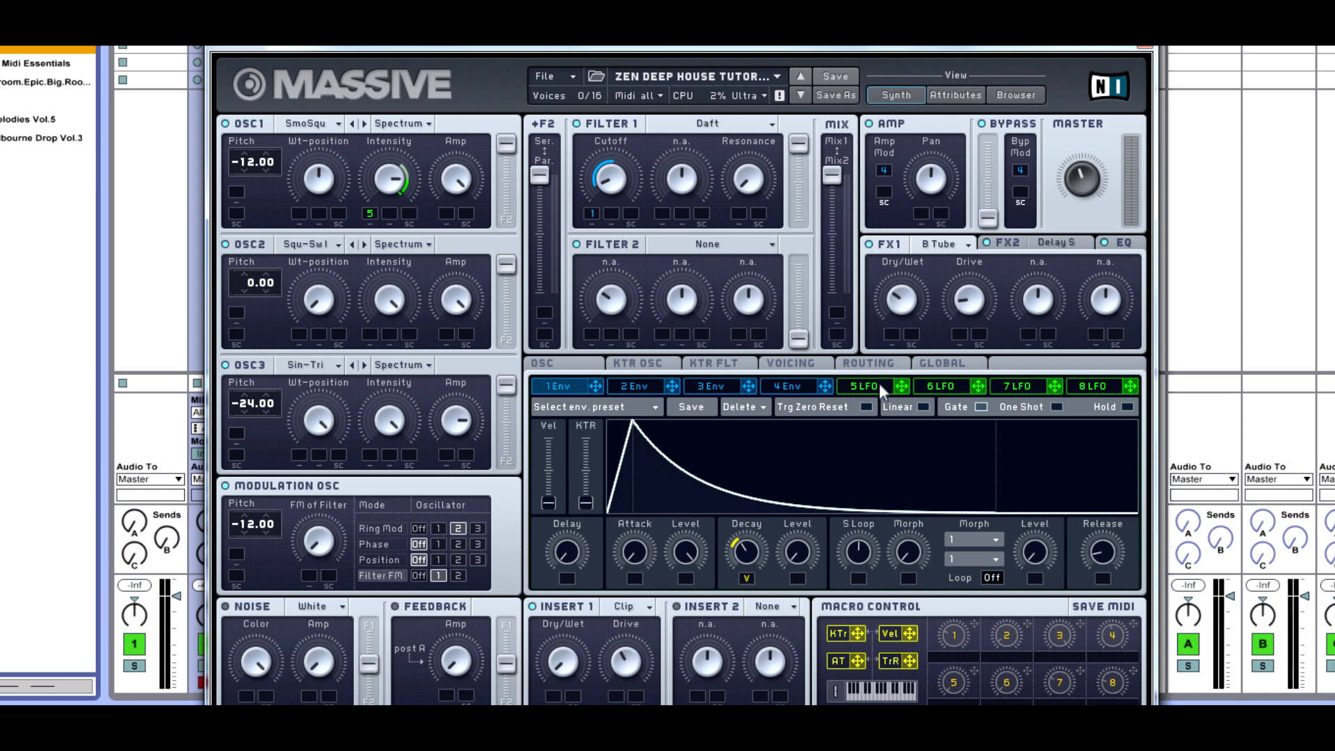
# Step: Adjust Filter 1's cutoff and the amount by which envelope 1 modulates it
pyautogui.moveTo(592, 221); pyautogui.dragTo(591, 216)
pyautogui.moveTo(626, 155); pyautogui.dragTo(626, 174)
pyautogui.moveTo(626, 174)
pyautogui.mouseDown()
pyautogui.moveTo(616, 194)
pyautogui.moveTo(645, 163)
pyautogui.mouseUp()
# Step: Assign LFO 5 to modulate OSC1's intensity and reduce the modulation range
pyautogui.click(861, 386)
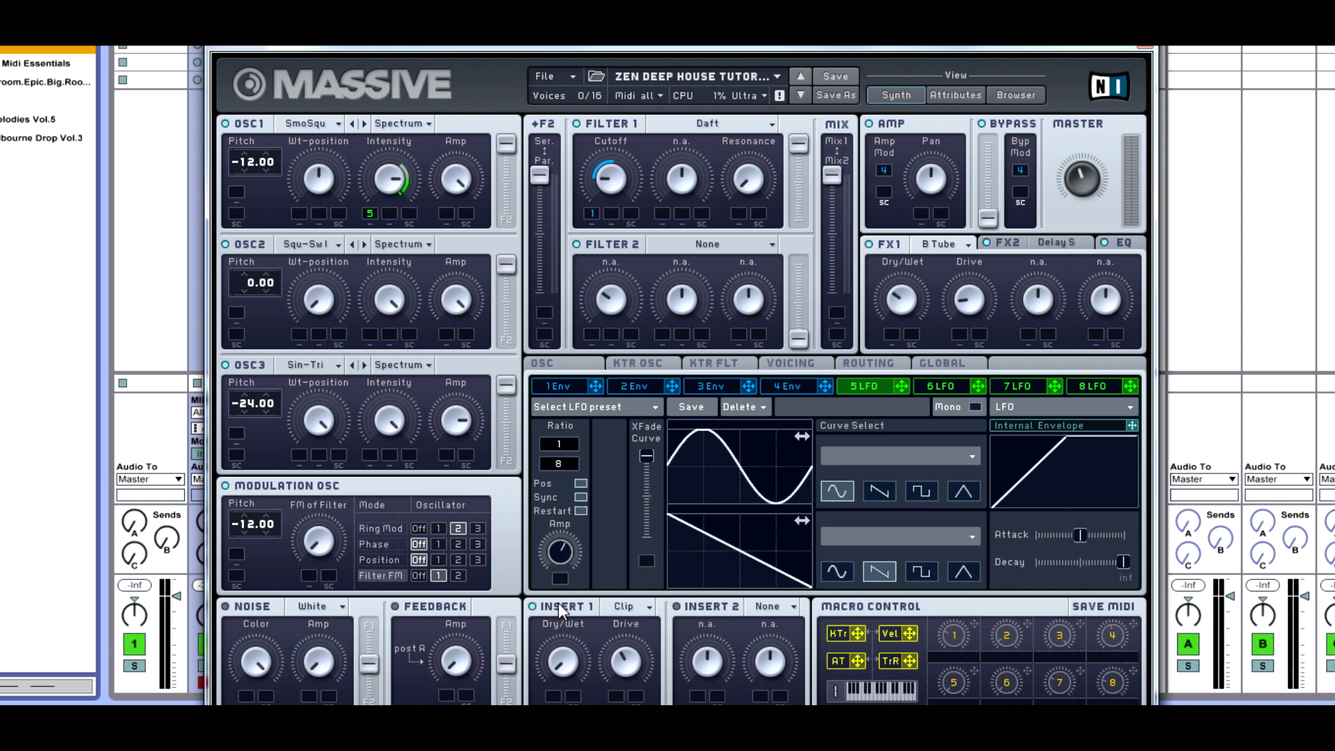
pyautogui.moveTo(902, 386); pyautogui.dragTo(369, 213)
pyautogui.moveTo(382, 184)
pyautogui.mouseDown()
pyautogui.moveTo(379, 174)
pyautogui.moveTo(380, 199)
pyautogui.mouseUp()
# Step: Try enabling the pan position option of the unisono spread
pyautogui.click(795, 364)
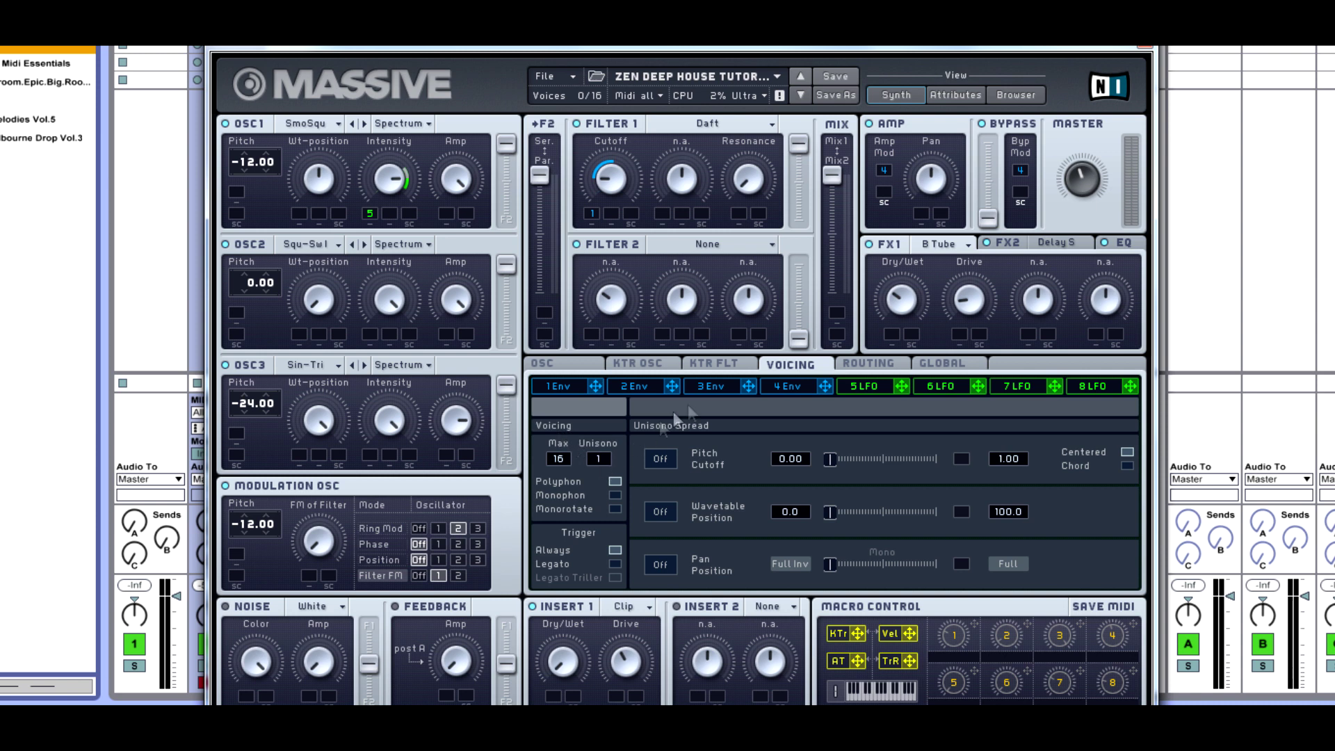
pyautogui.click(671, 569)
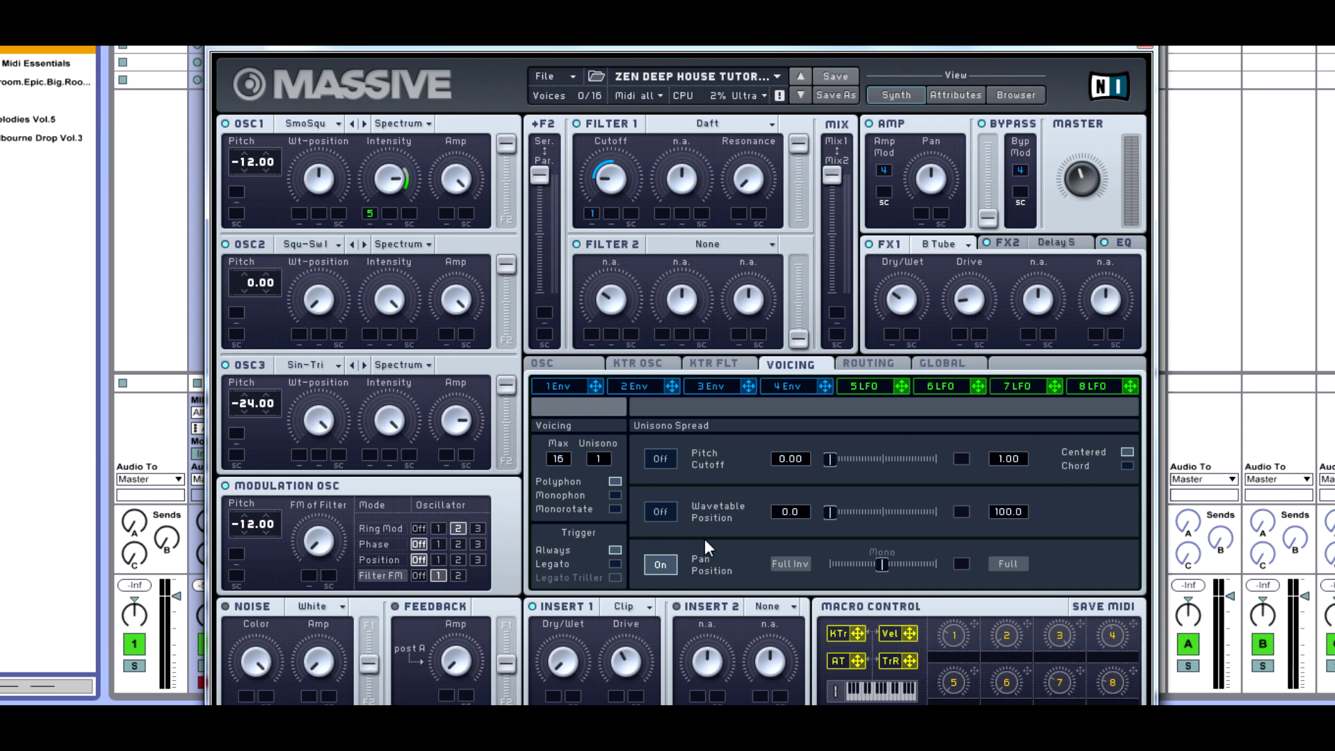
pyautogui.click(664, 568)
# Step: Set FX1 to Brauner Tube and dismiss the Vegas Pro problem report without sending it
pyautogui.click(944, 247)
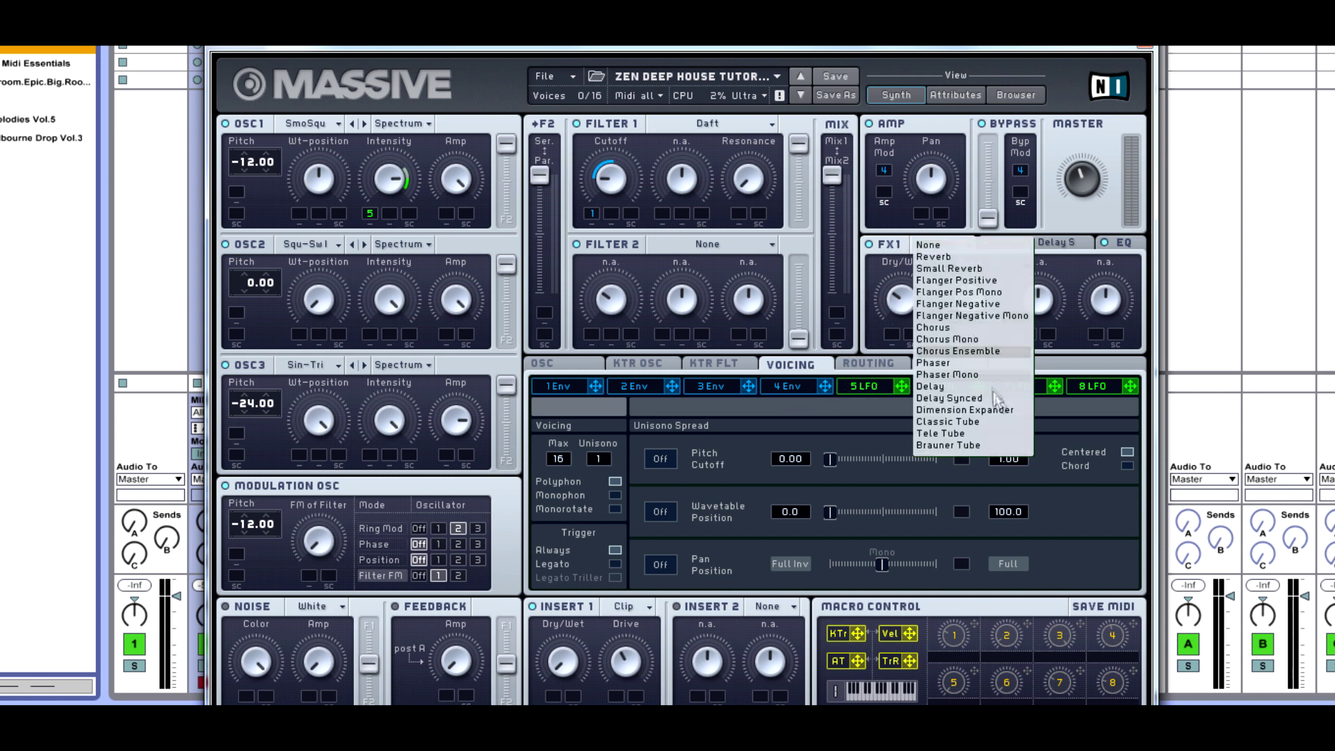
pyautogui.click(996, 444)
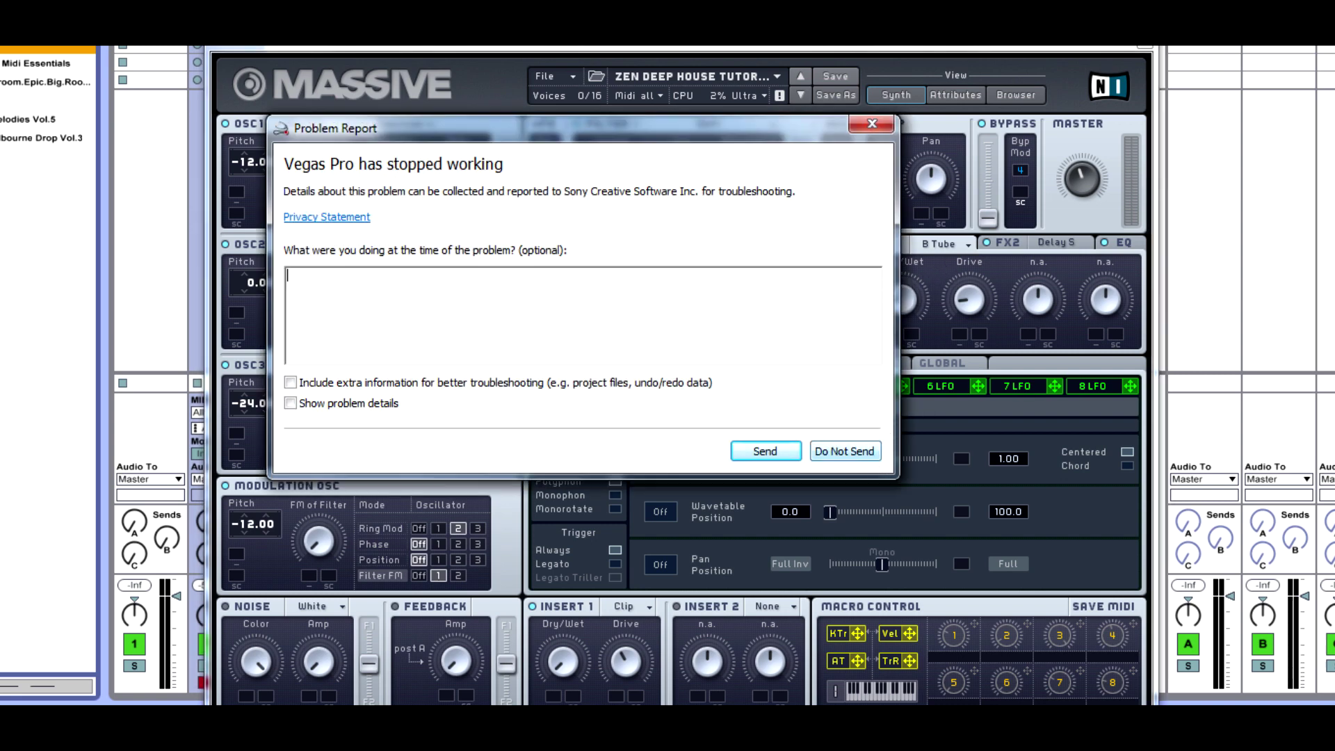
pyautogui.moveTo(495, 135); pyautogui.dragTo(322, 210)
pyautogui.click(688, 527)
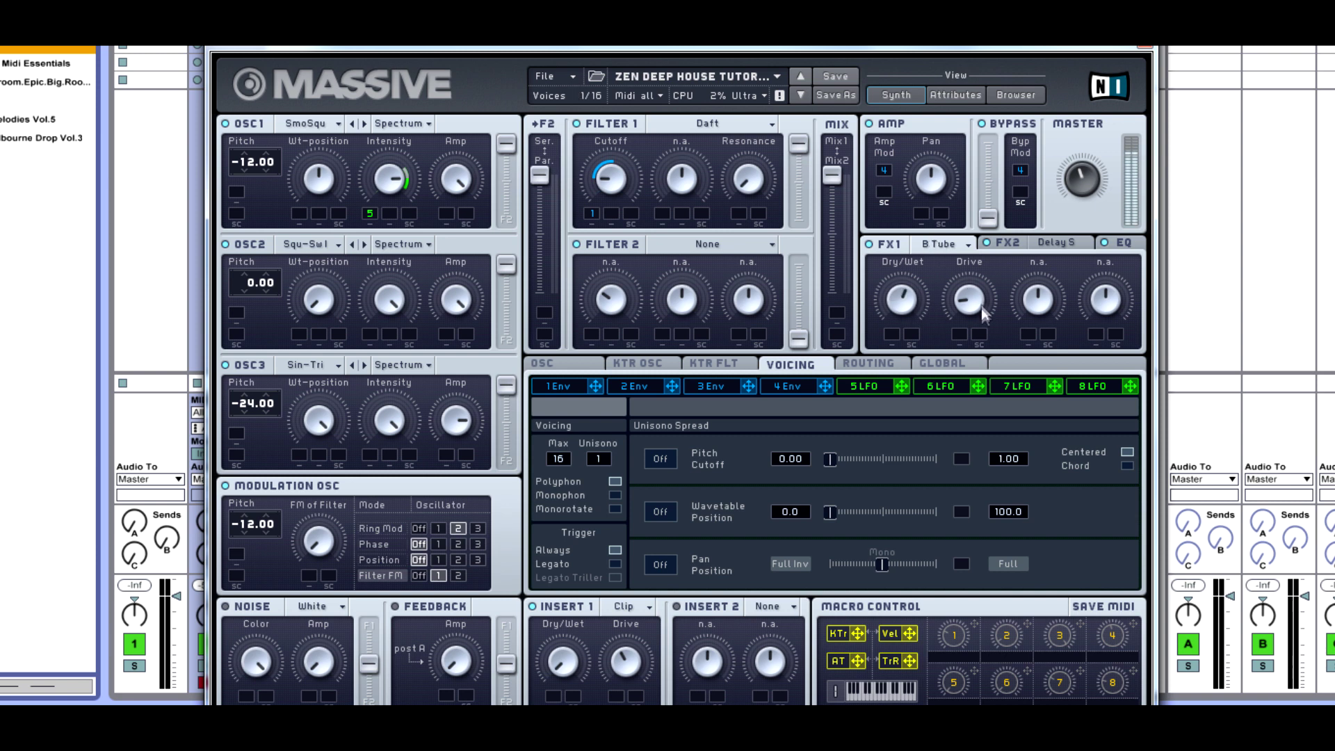
# Step: Fine-tune the drive and dry/wet mix of the FX1 tube effect
pyautogui.moveTo(982, 311); pyautogui.dragTo(977, 355)
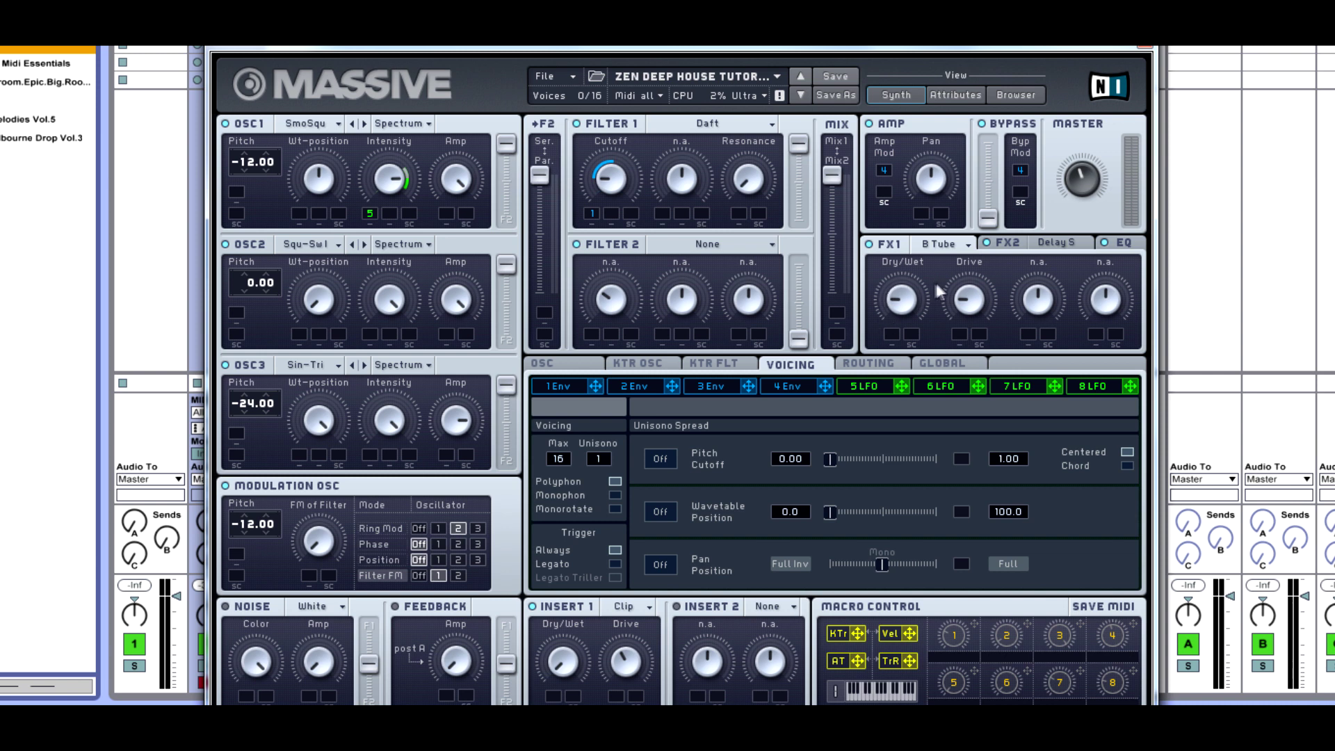
pyautogui.moveTo(965, 303)
pyautogui.mouseDown()
pyautogui.moveTo(985, 264)
pyautogui.moveTo(957, 320)
pyautogui.moveTo(979, 307)
pyautogui.mouseUp()
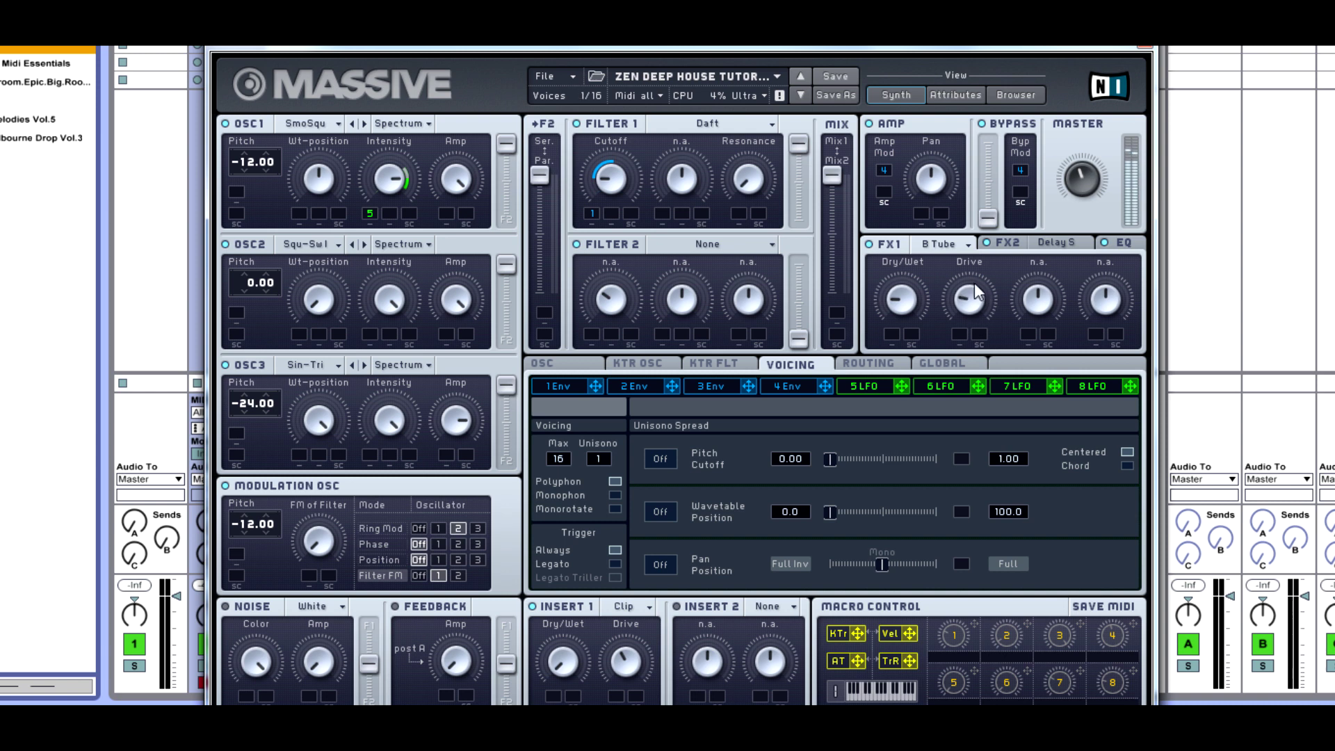
# Step: Adjust the feedback and dry/wet mix of the synced delay in FX2
pyautogui.click(1005, 243)
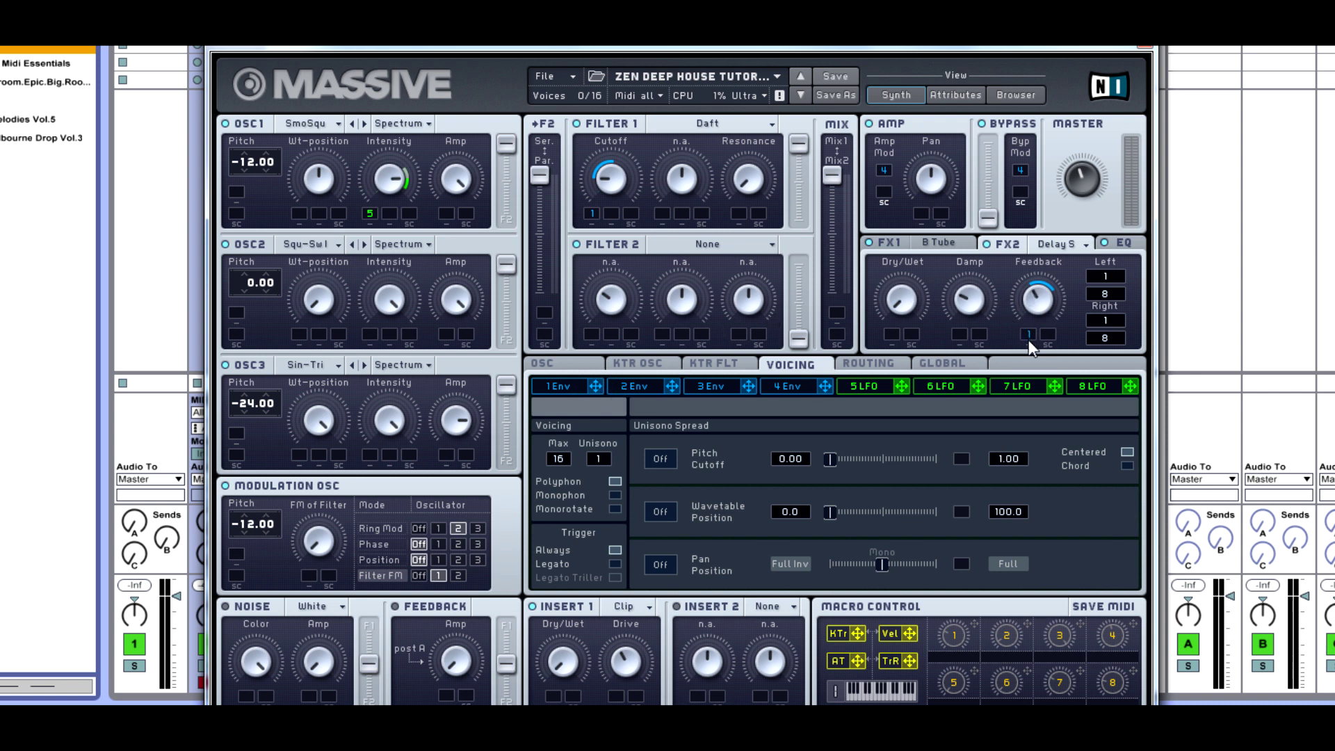
pyautogui.moveTo(1037, 325)
pyautogui.mouseDown()
pyautogui.moveTo(1035, 382)
pyautogui.moveTo(1029, 325)
pyautogui.mouseUp()
pyautogui.moveTo(889, 280)
pyautogui.mouseDown()
pyautogui.moveTo(915, 273)
pyautogui.moveTo(920, 185)
pyautogui.moveTo(887, 260)
pyautogui.mouseUp()
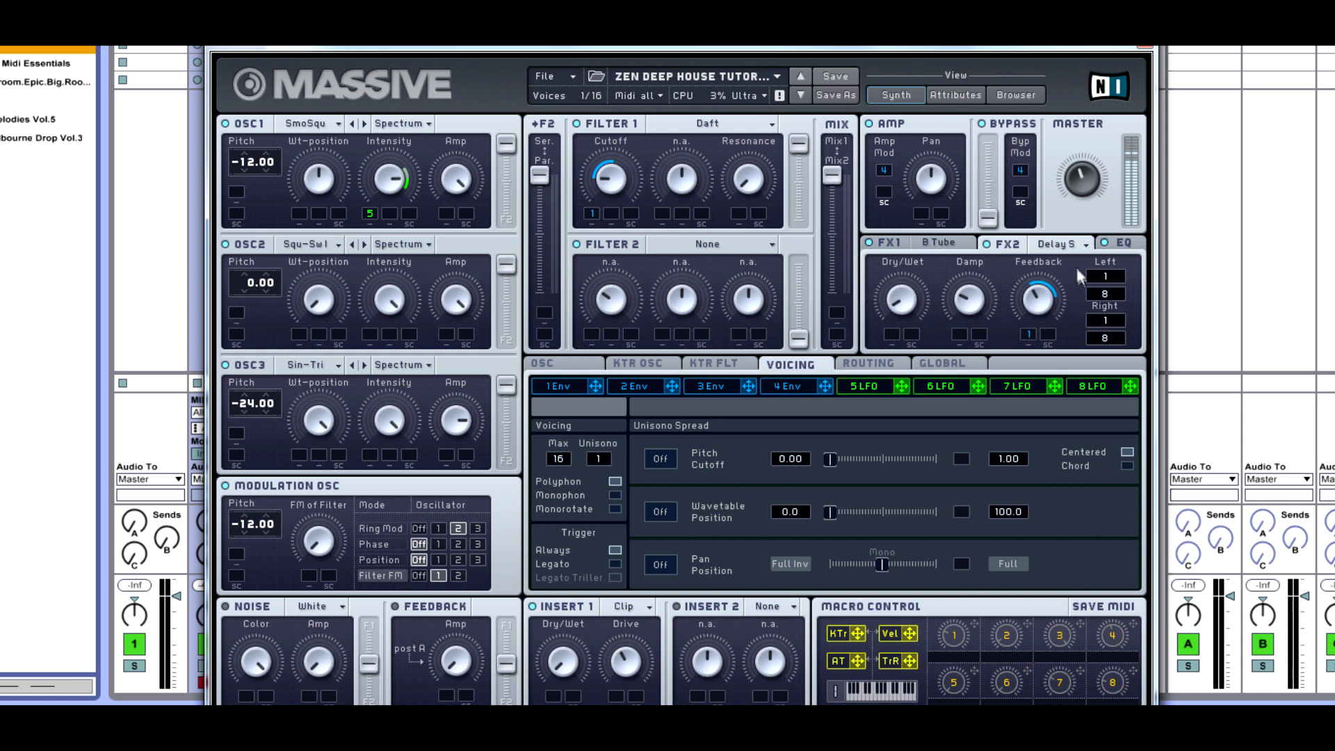
# Step: Review the EQ settings and the oscillator page
pyautogui.click(1128, 248)
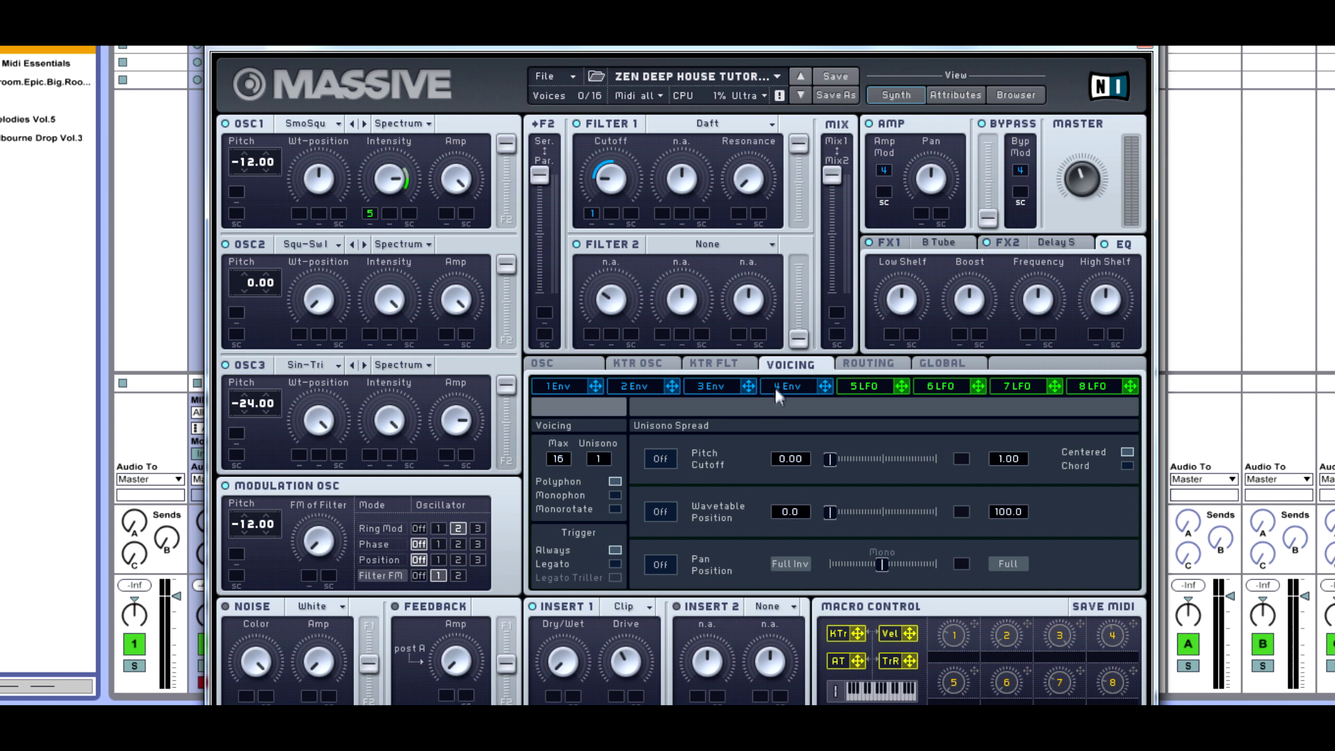
pyautogui.click(688, 368)
pyautogui.click(576, 362)
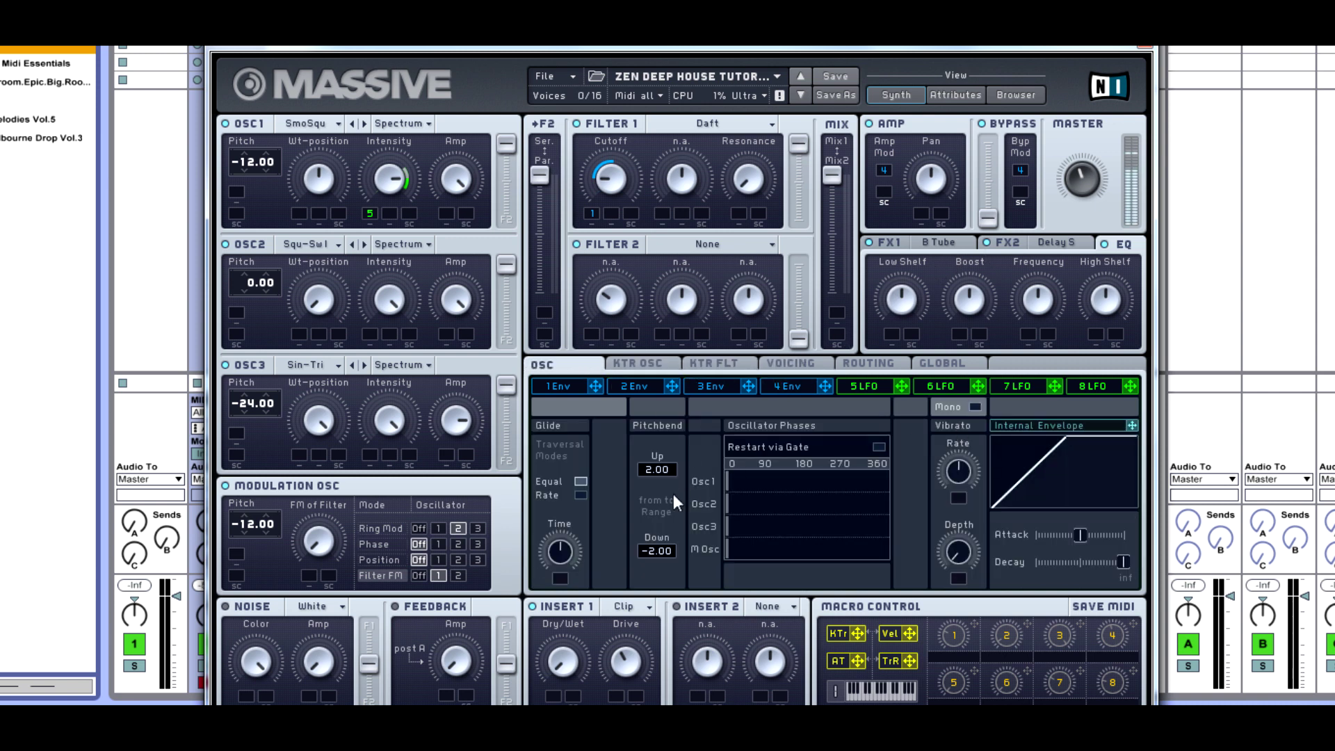
# Step: Fine-tune Filter 1's cutoff and Insert 1's dry/wet mix while playing the sound
pyautogui.moveTo(606, 180); pyautogui.dragTo(629, 160)
pyautogui.moveTo(568, 659); pyautogui.dragTo(570, 669)
pyautogui.moveTo(620, 179); pyautogui.dragTo(619, 222)
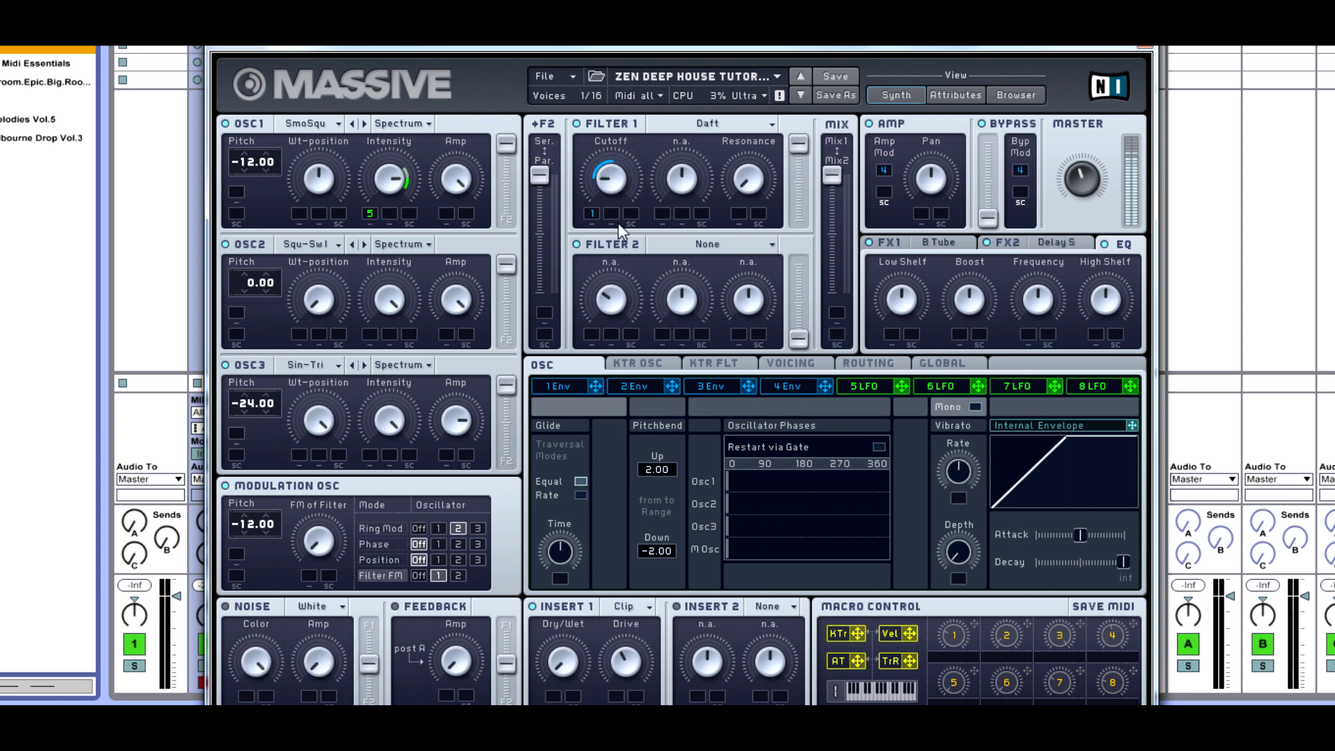